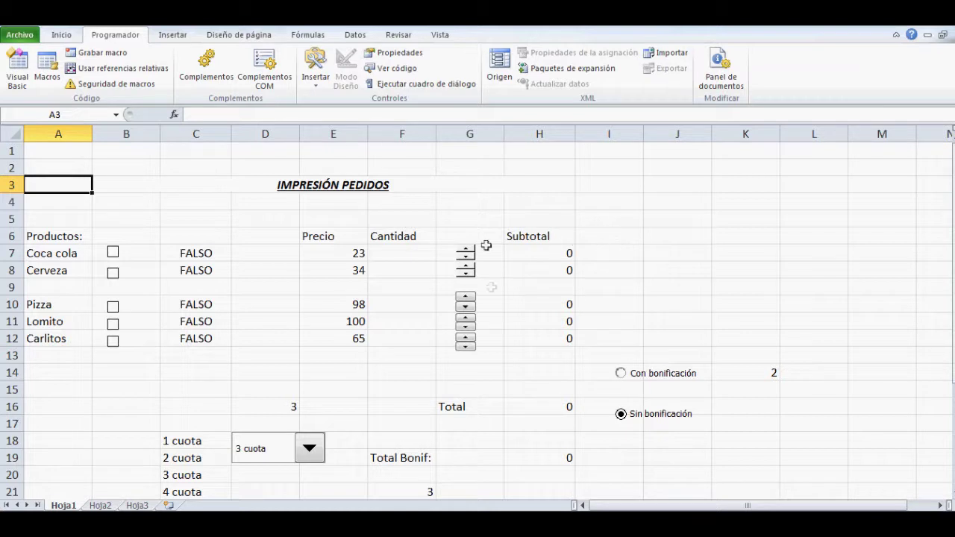
- Look over the order form's checkboxes, spin buttons, option buttons, combo box and list box
{"action": "scroll", "coordinate": [431, 488], "scroll_direction": "down", "scroll_amount": 1}
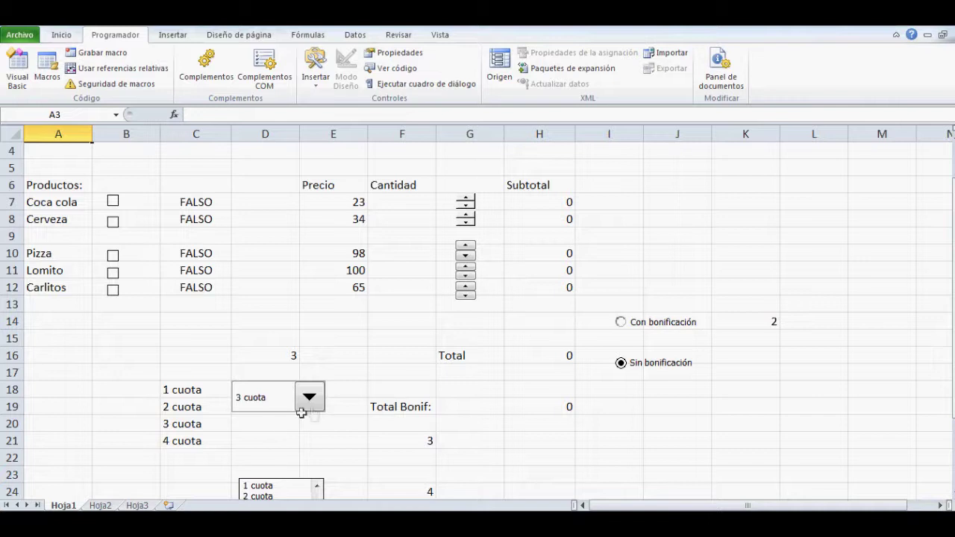
{"action": "scroll", "coordinate": [321, 409], "scroll_direction": "up", "scroll_amount": 1}
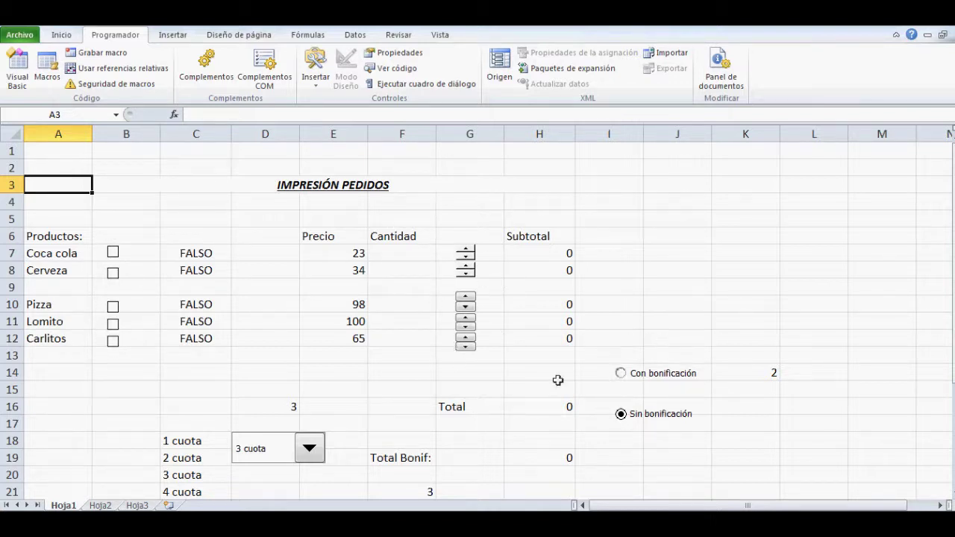
{"action": "scroll", "coordinate": [502, 409], "scroll_direction": "down", "scroll_amount": 2}
{"action": "scroll", "coordinate": [274, 380], "scroll_direction": "down", "scroll_amount": 3}
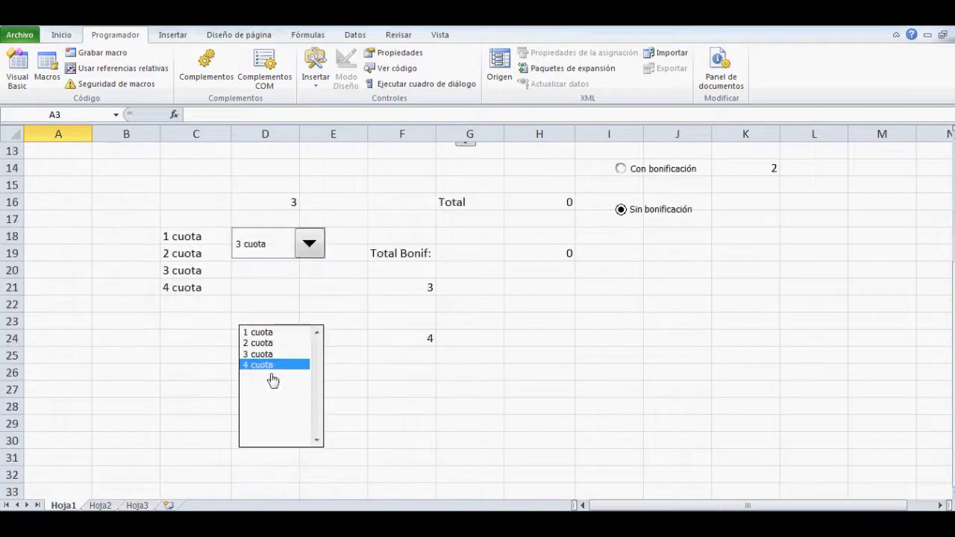
{"action": "scroll", "coordinate": [283, 431], "scroll_direction": "up", "scroll_amount": 5}
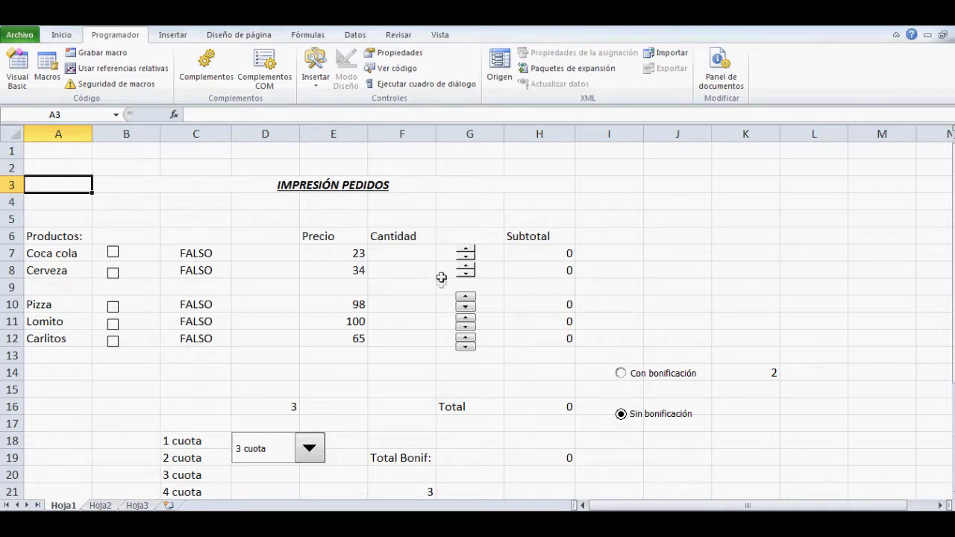
{"action": "scroll", "coordinate": [441, 273], "scroll_direction": "down", "scroll_amount": 3}
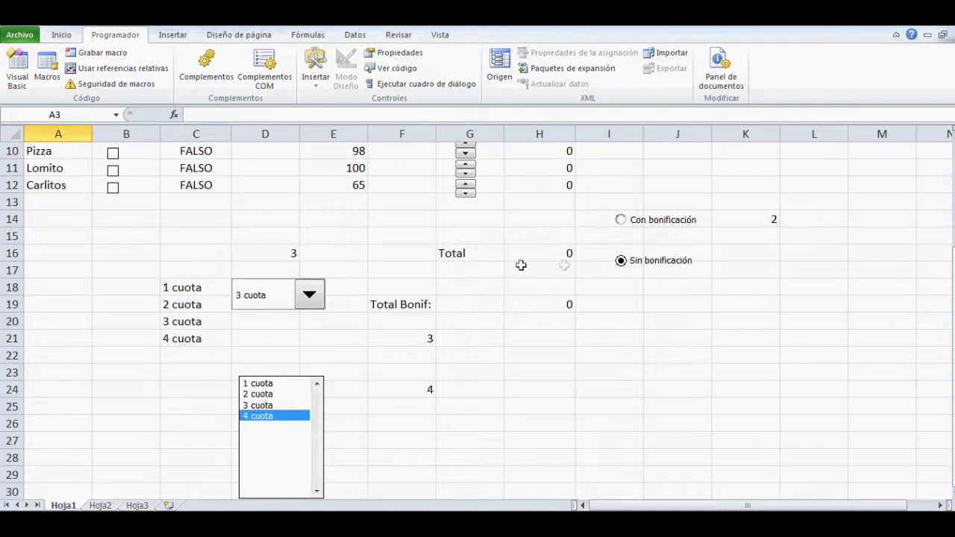
{"action": "scroll", "coordinate": [453, 383], "scroll_direction": "up", "scroll_amount": 3}
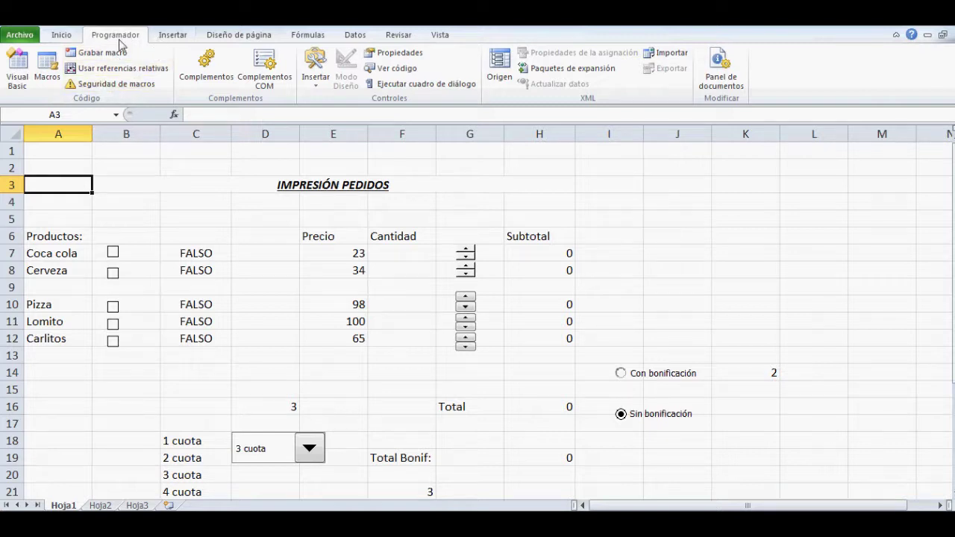
- Inspect the ribbon customization options, listing the commands under Todas las fichas and selecting Programador, and cancel the dialog
{"action": "left_click", "coordinate": [62, 35]}
{"action": "left_click", "coordinate": [21, 35]}
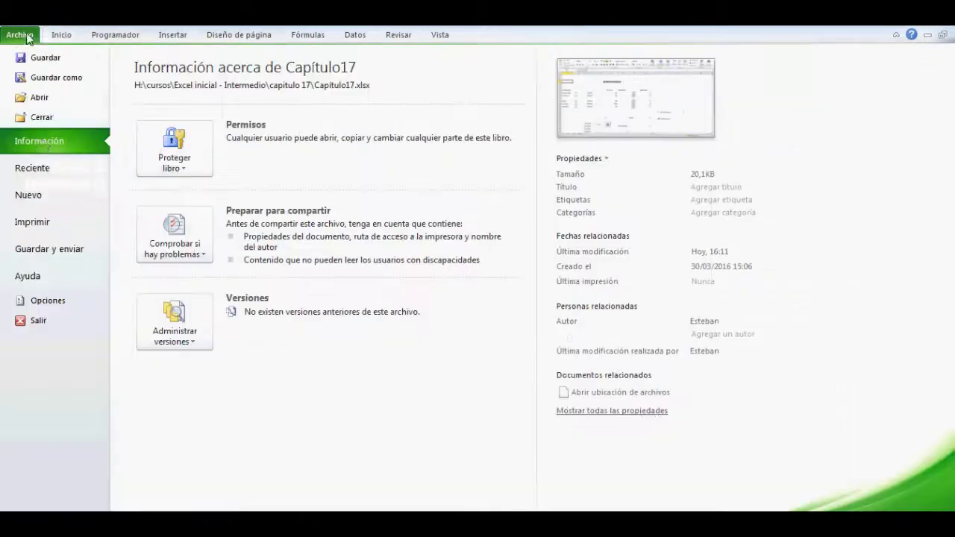
{"action": "left_click", "coordinate": [49, 301]}
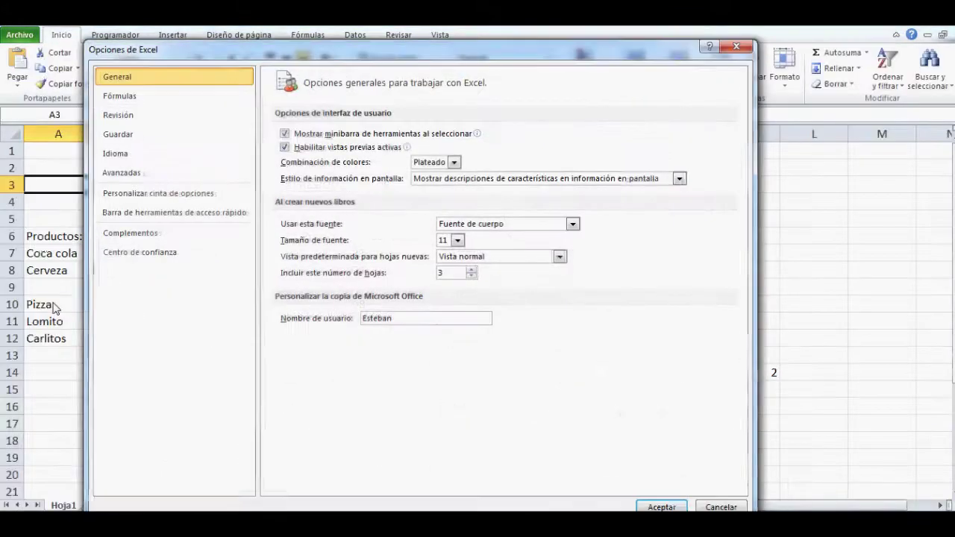
{"action": "left_click", "coordinate": [187, 196]}
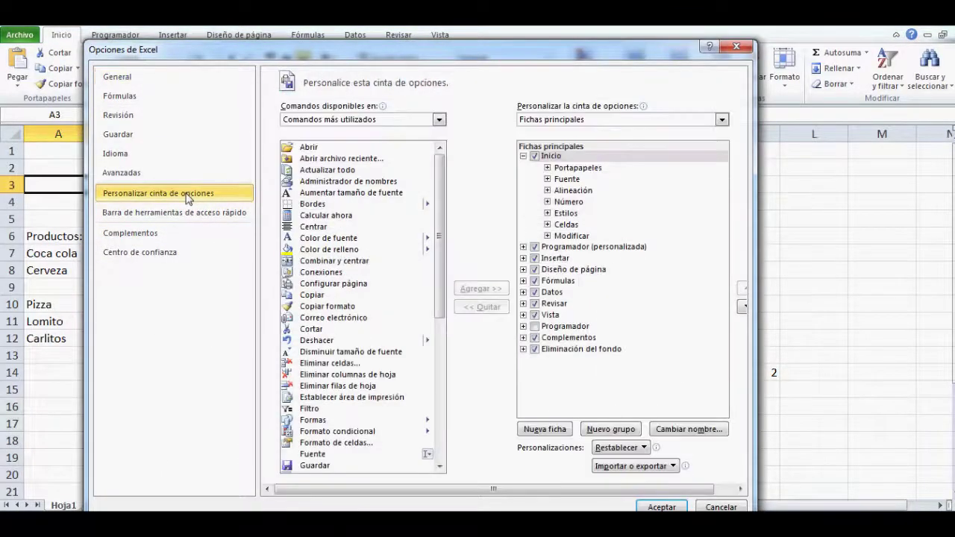
{"action": "left_click", "coordinate": [385, 121]}
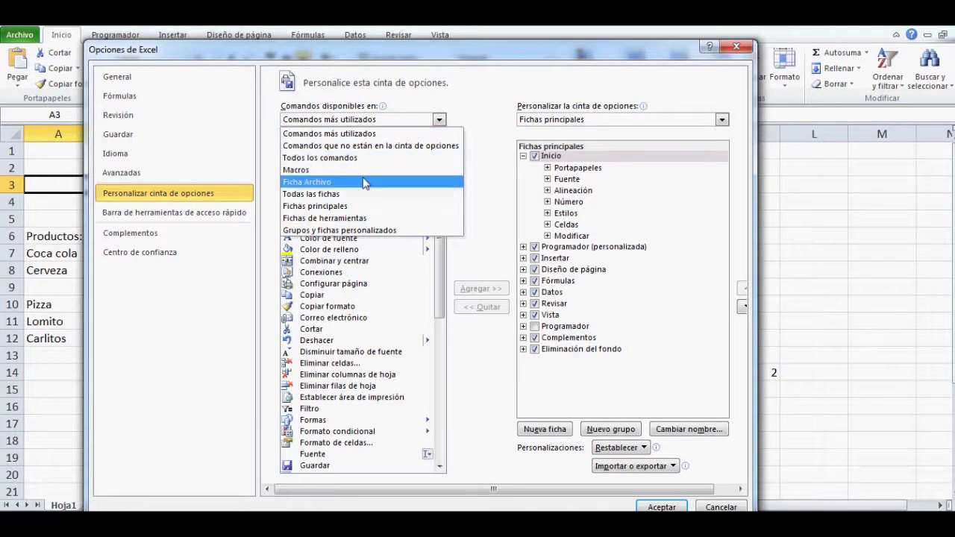
{"action": "left_click", "coordinate": [343, 199]}
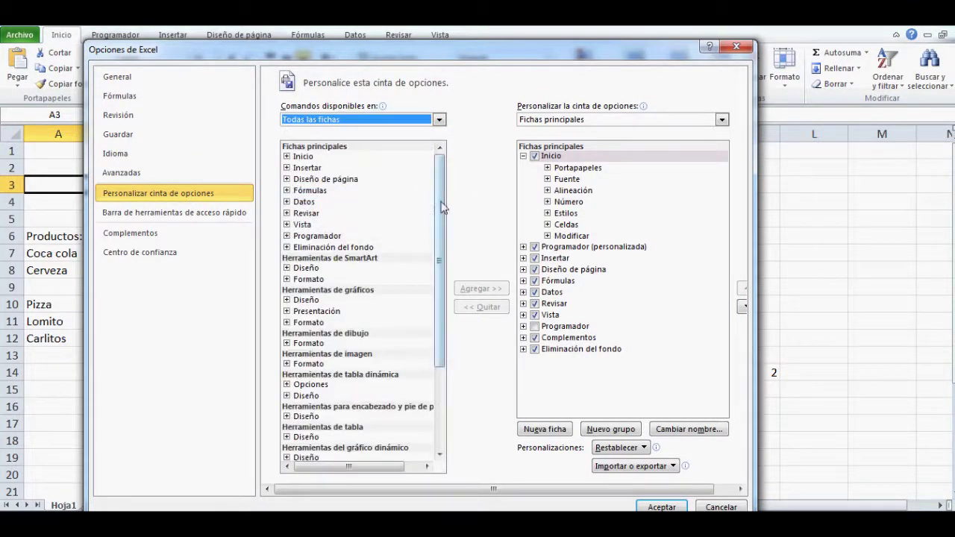
{"action": "left_click", "coordinate": [342, 237]}
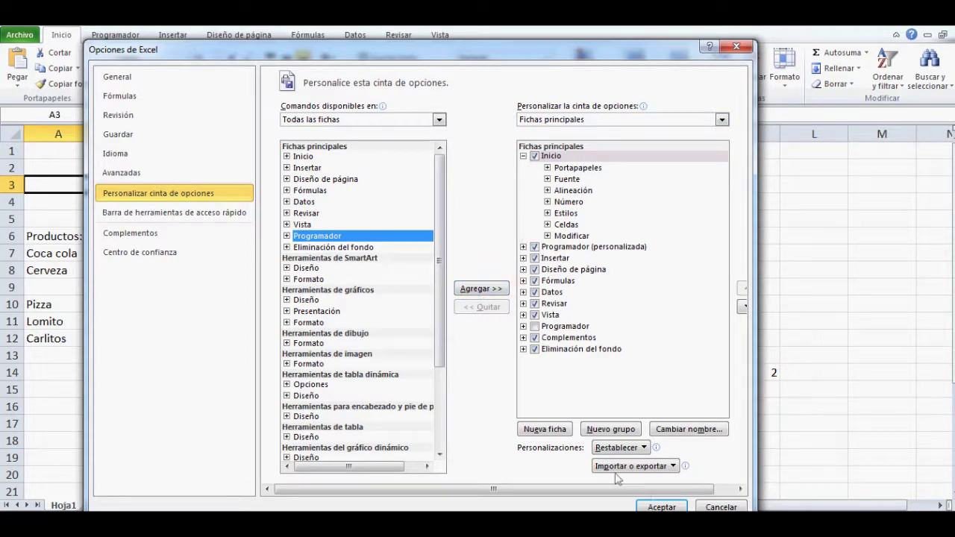
{"action": "left_click", "coordinate": [724, 507]}
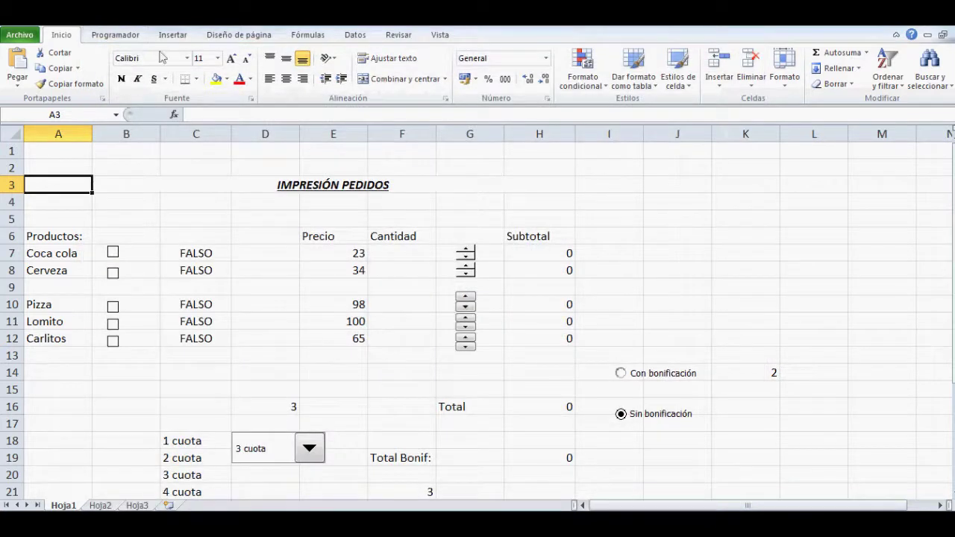
- Insert a checkbox form control below the product list, starting around row 14, and widen it to fit its caption on one line
{"action": "left_click", "coordinate": [130, 35]}
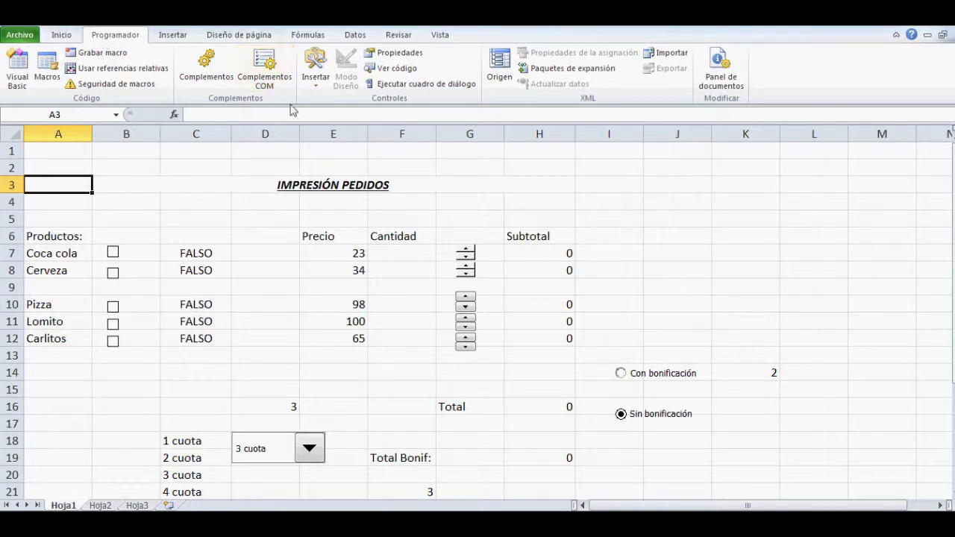
{"action": "left_click", "coordinate": [317, 83]}
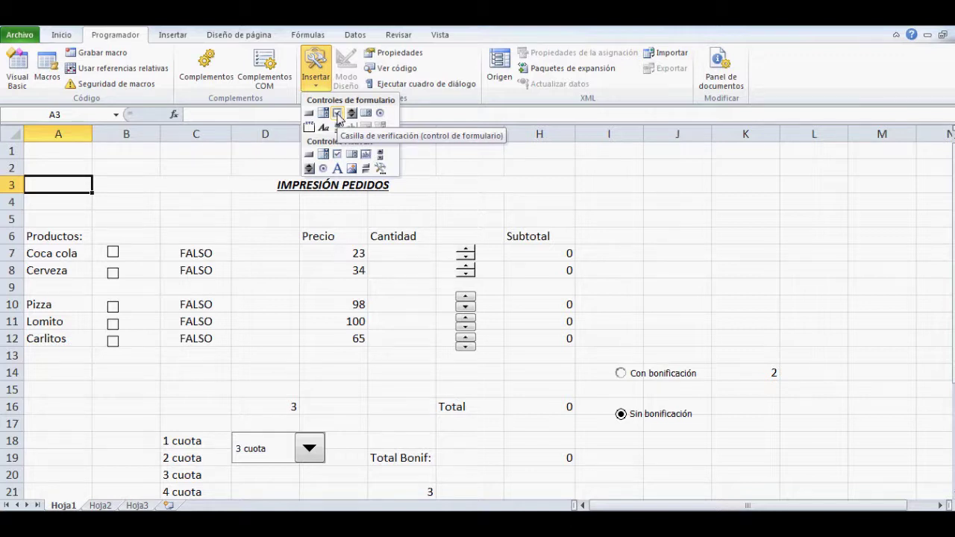
{"action": "left_click", "coordinate": [338, 114]}
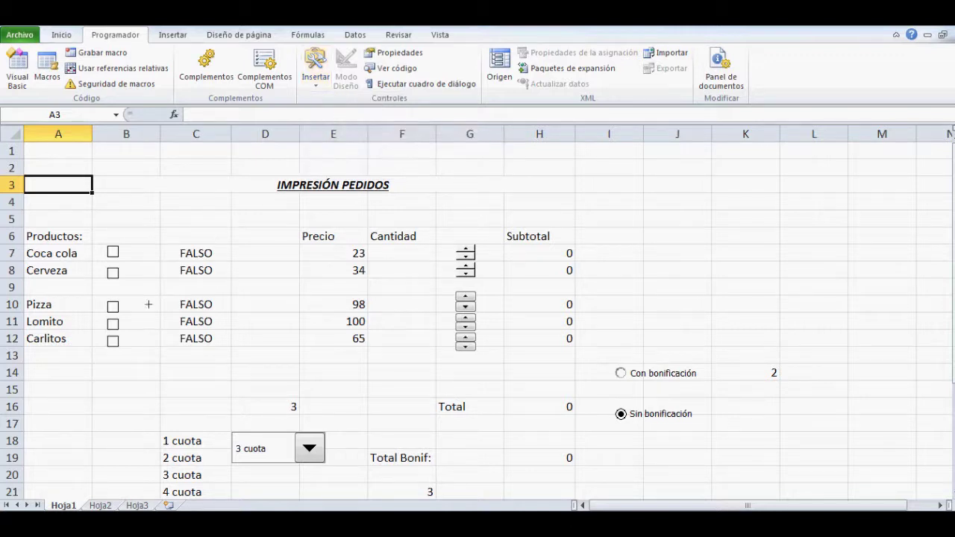
{"action": "left_click_drag", "start_coordinate": [75, 372], "coordinate": [131, 411]}
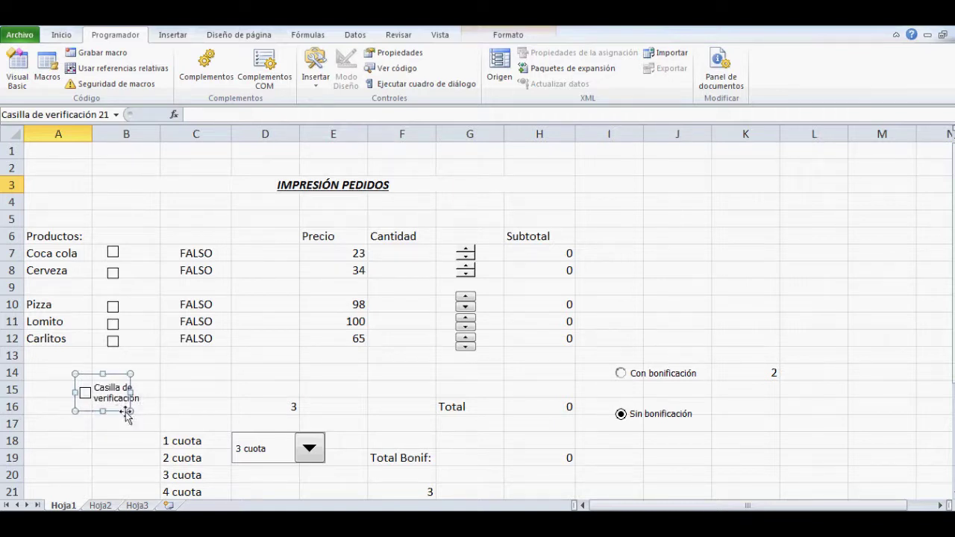
{"action": "left_click_drag", "start_coordinate": [130, 411], "coordinate": [255, 408]}
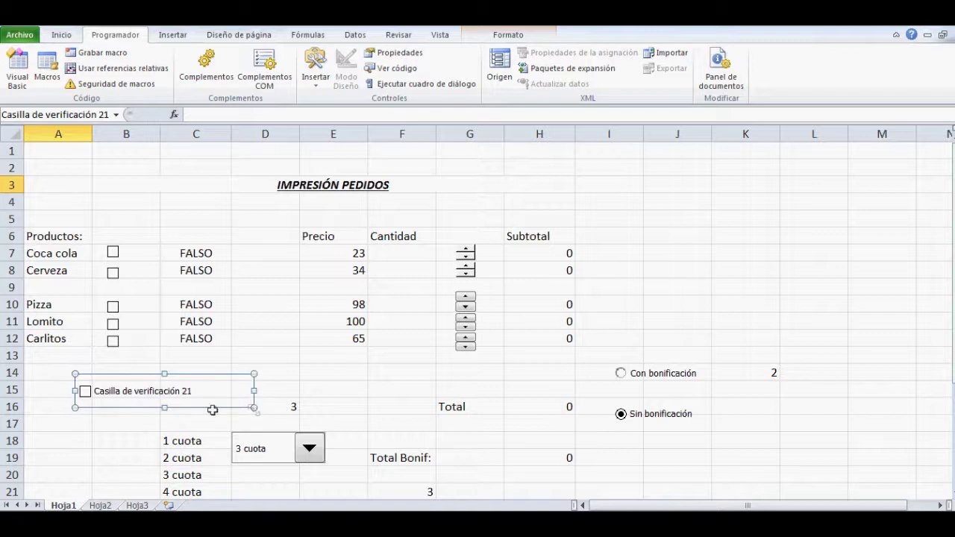
- Remove the new checkbox's caption, shrink its frame around the box and shift it slightly down
{"action": "left_click", "coordinate": [97, 397]}
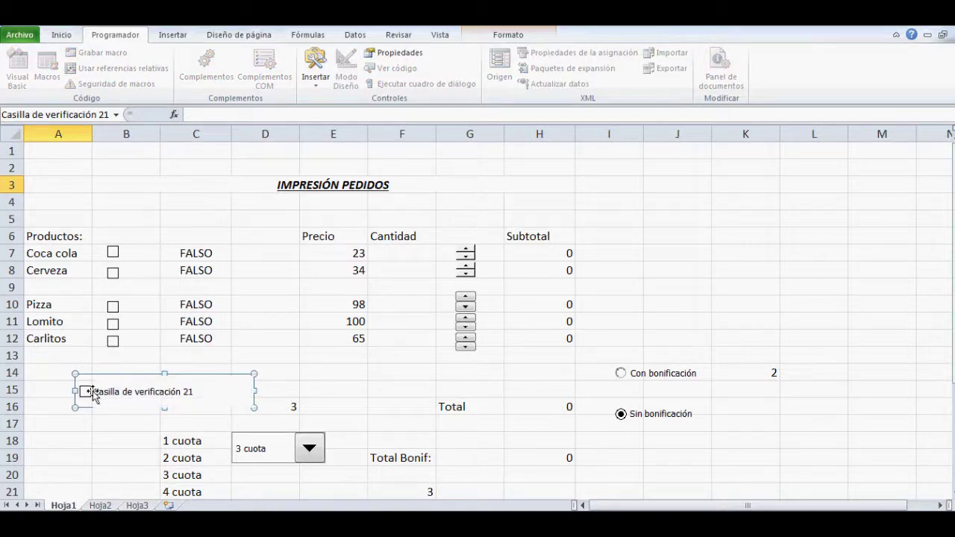
{"action": "left_click_drag", "start_coordinate": [96, 392], "coordinate": [110, 407]}
{"action": "key", "text": "Delete"}
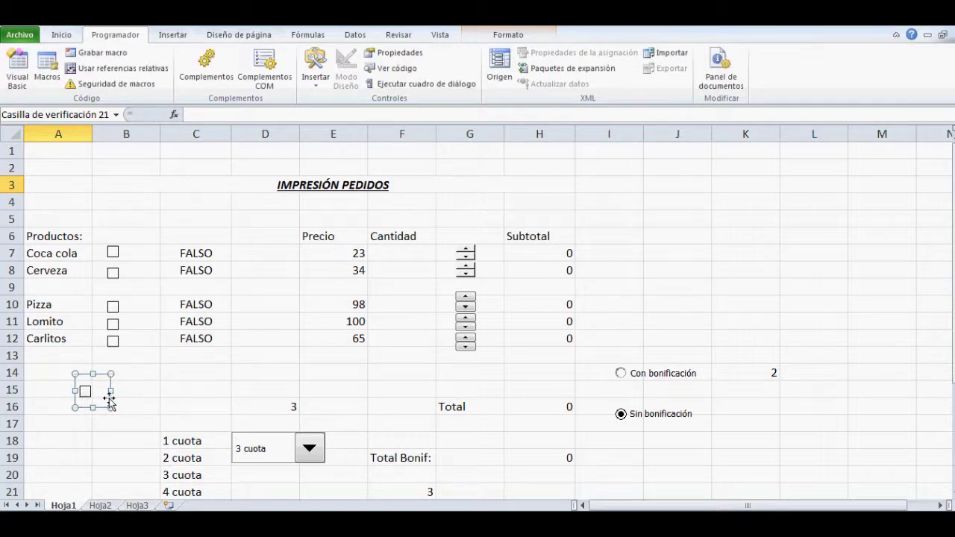
{"action": "mouse_move", "coordinate": [85, 393]}
{"action": "left_mouse_down"}
{"action": "mouse_move", "coordinate": [87, 447]}
{"action": "mouse_move", "coordinate": [96, 418]}
{"action": "mouse_move", "coordinate": [84, 400]}
{"action": "left_mouse_up"}
{"action": "left_click", "coordinate": [108, 389]}
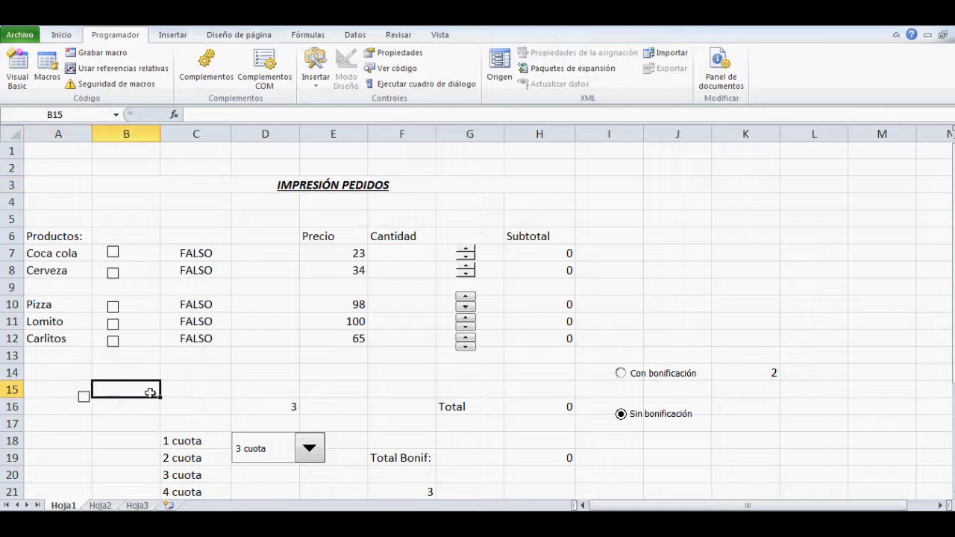
- Delete the new checkbox below the product list
{"action": "right_click", "coordinate": [84, 396]}
{"action": "key", "text": "Escape"}
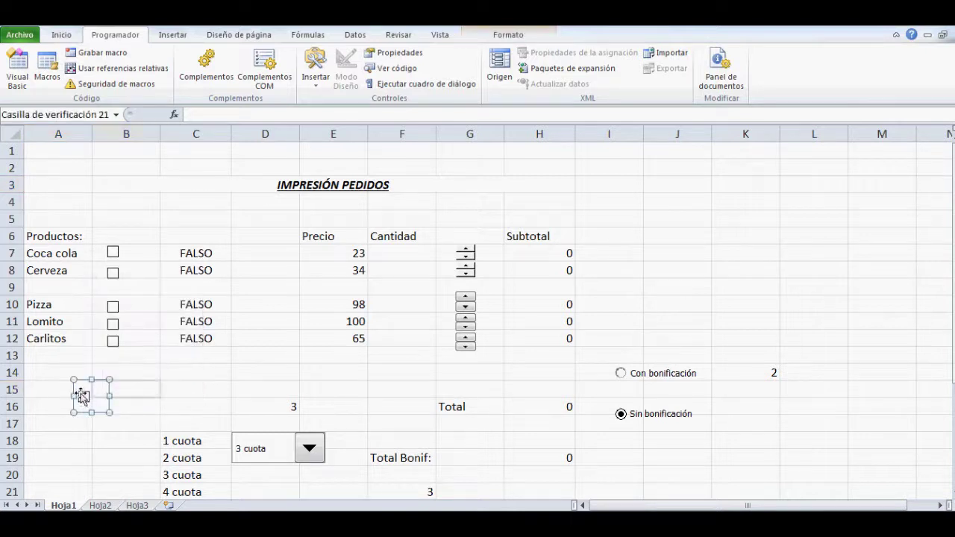
{"action": "key", "text": "Delete"}
- Toggle the Coca cola checkbox several times to test its linked cell, and leave it ticked
{"action": "left_click", "coordinate": [113, 253]}
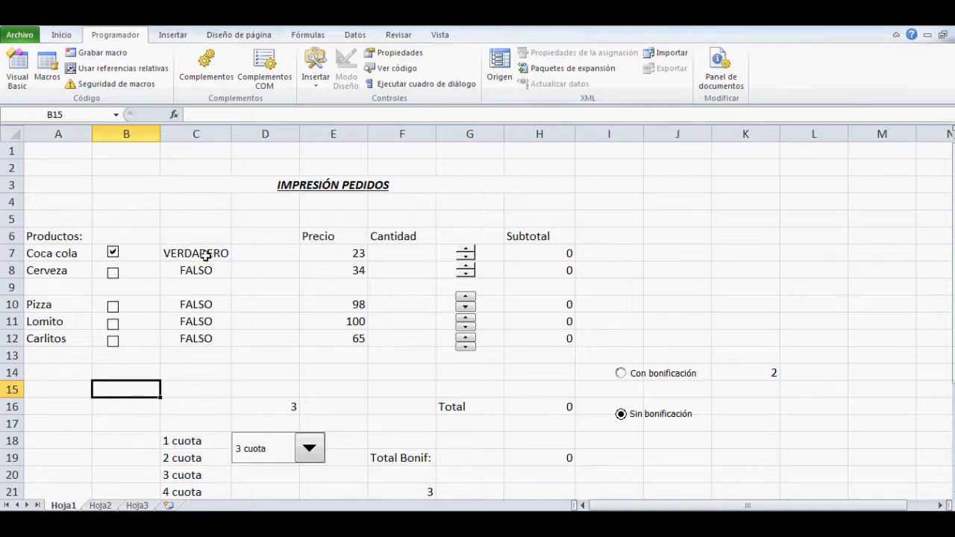
{"action": "left_click", "coordinate": [114, 256]}
{"action": "left_click", "coordinate": [113, 256]}
{"action": "left_click", "coordinate": [114, 256]}
{"action": "left_click", "coordinate": [113, 256]}
- Review the Coca cola checkbox's control format, checking its value and linked cell against the sheet, and accept the dialog
{"action": "right_click", "coordinate": [114, 256]}
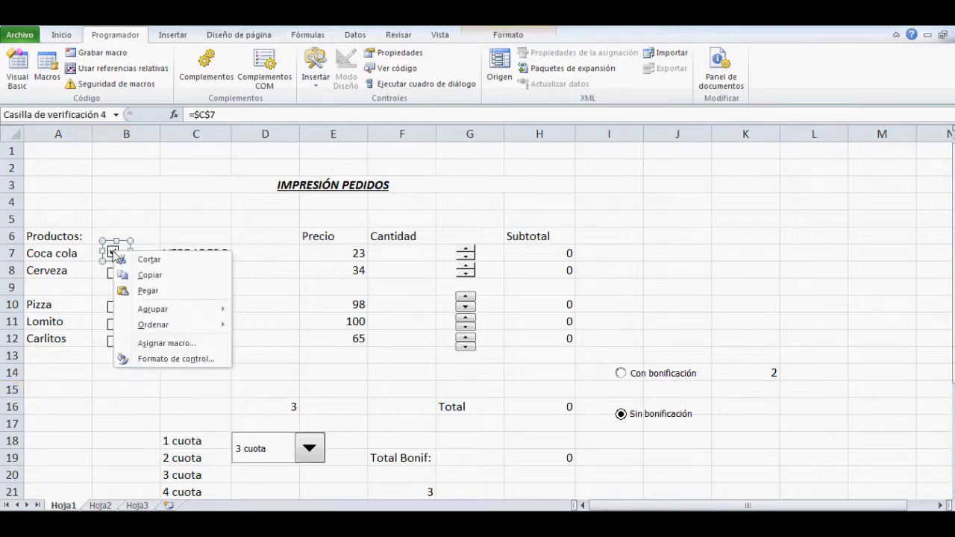
{"action": "left_click", "coordinate": [171, 360]}
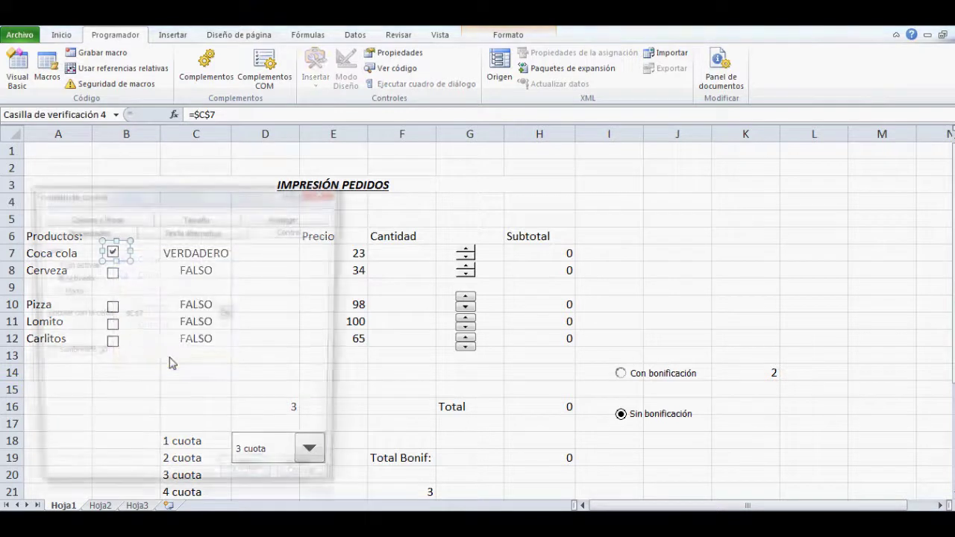
{"action": "left_click_drag", "start_coordinate": [178, 202], "coordinate": [515, 162]}
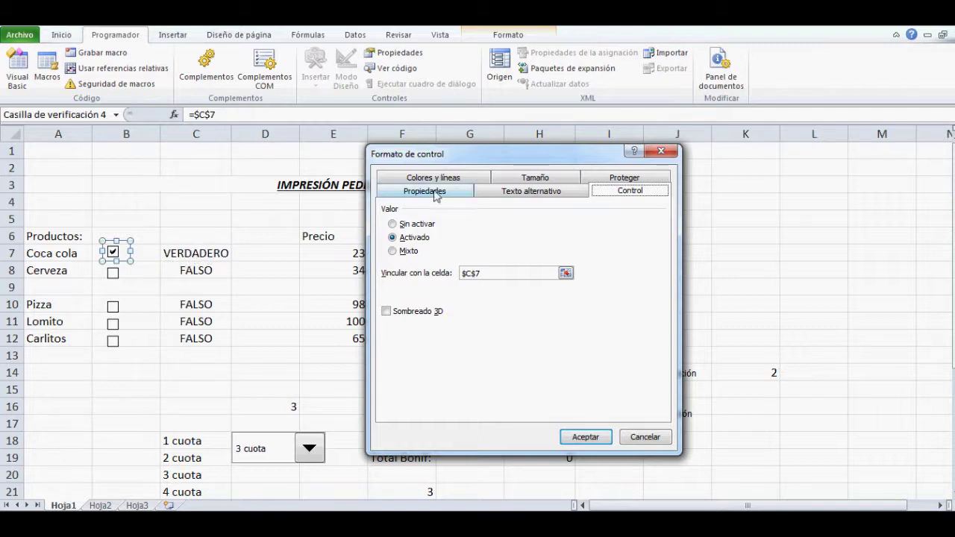
{"action": "left_click_drag", "start_coordinate": [538, 158], "coordinate": [558, 152]}
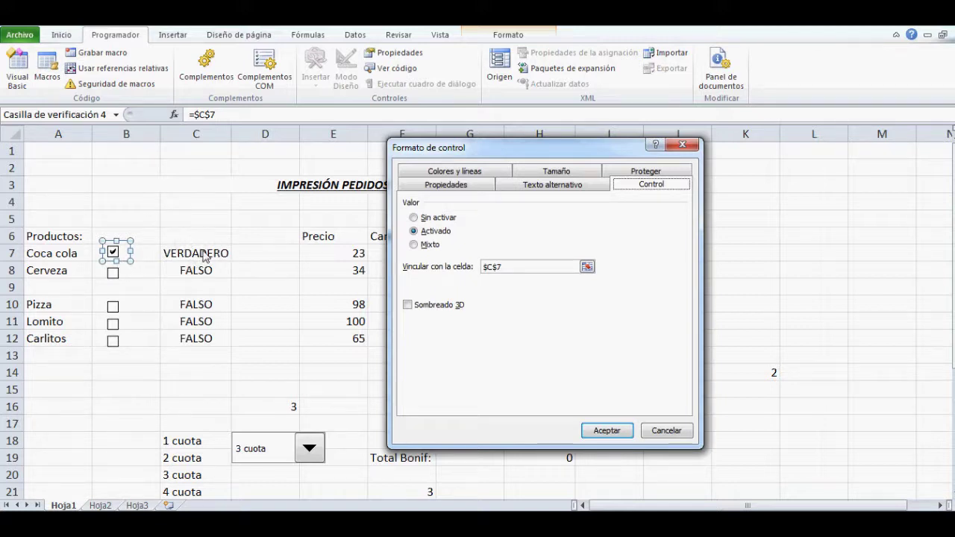
{"action": "left_click", "coordinate": [606, 431]}
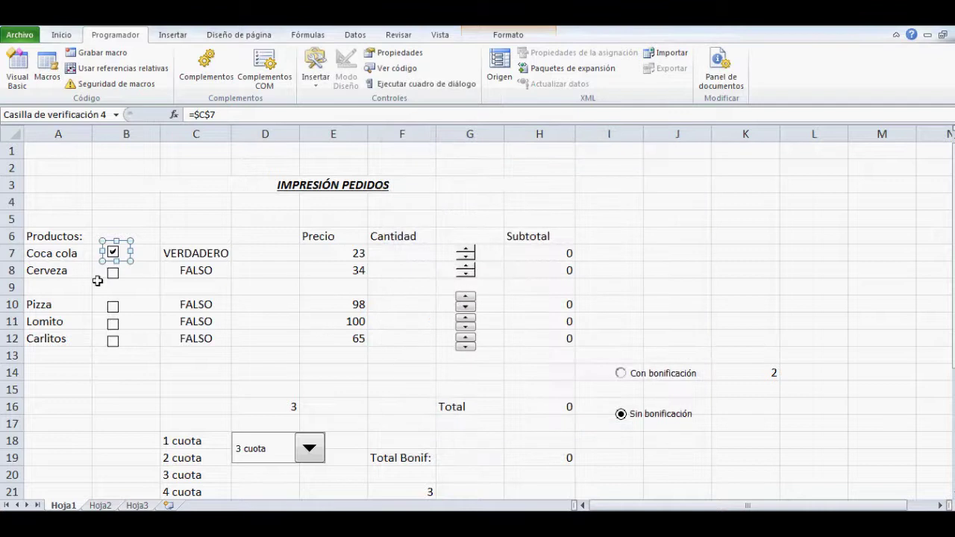
- Select the Cerveza checkbox to check its cell link, and tick the Pizza and Carlitos checkboxes
{"action": "right_click", "coordinate": [114, 273]}
{"action": "key", "text": "Escape"}
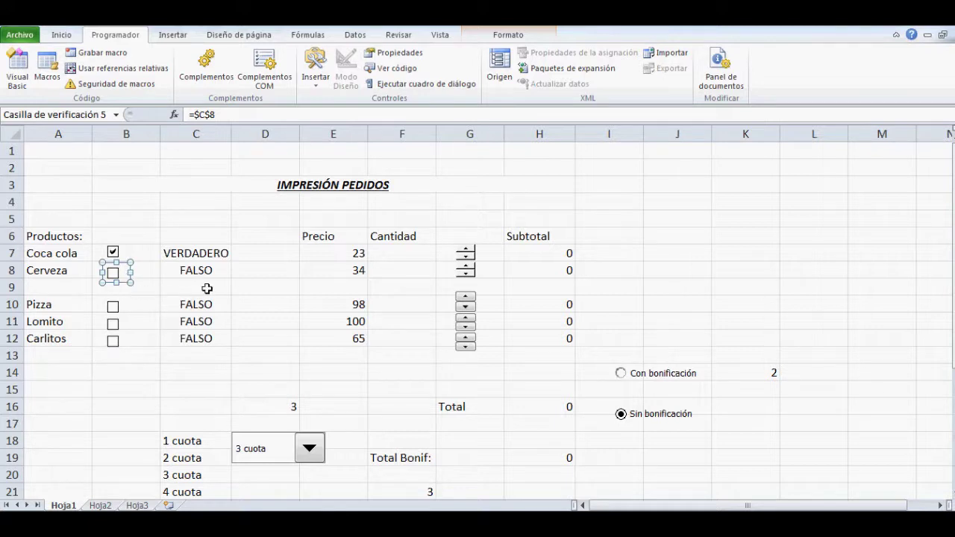
{"action": "left_click", "coordinate": [113, 306]}
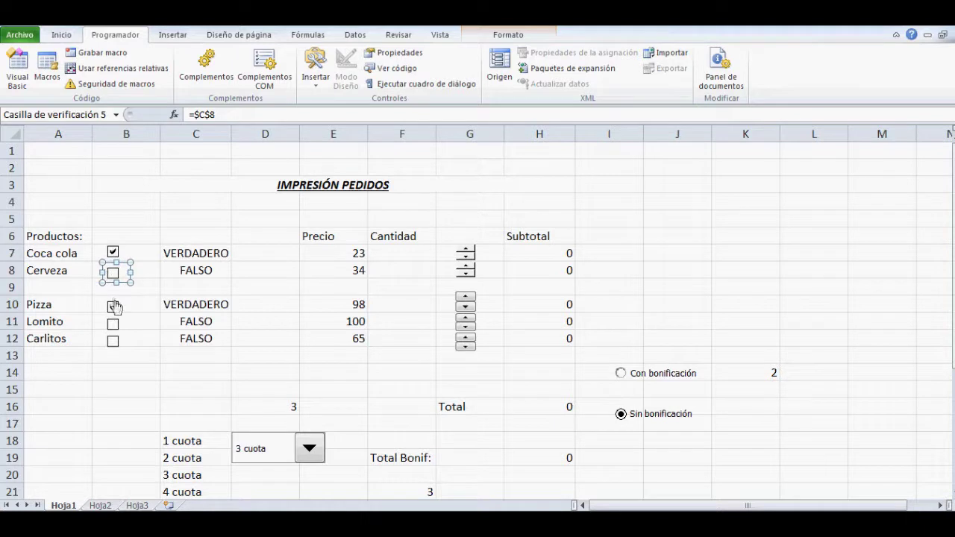
{"action": "left_click", "coordinate": [114, 343]}
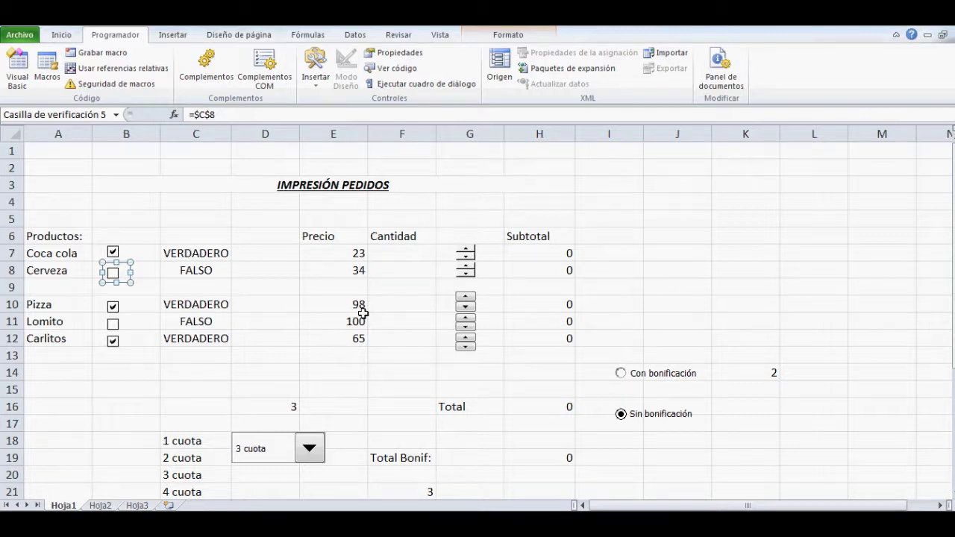
- Reopen the Coca cola checkbox's control format to examine its value options, and accept without changes
{"action": "right_click", "coordinate": [112, 254]}
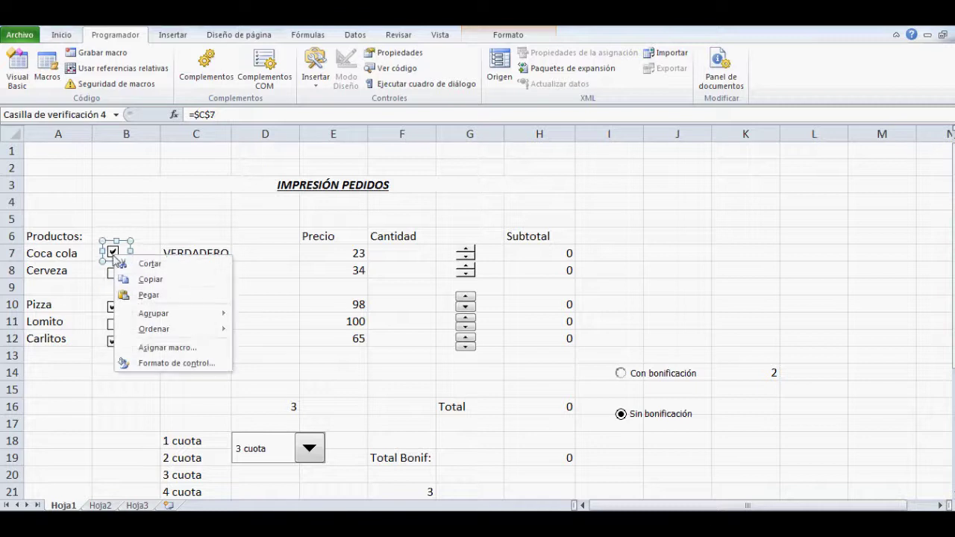
{"action": "left_click", "coordinate": [149, 365]}
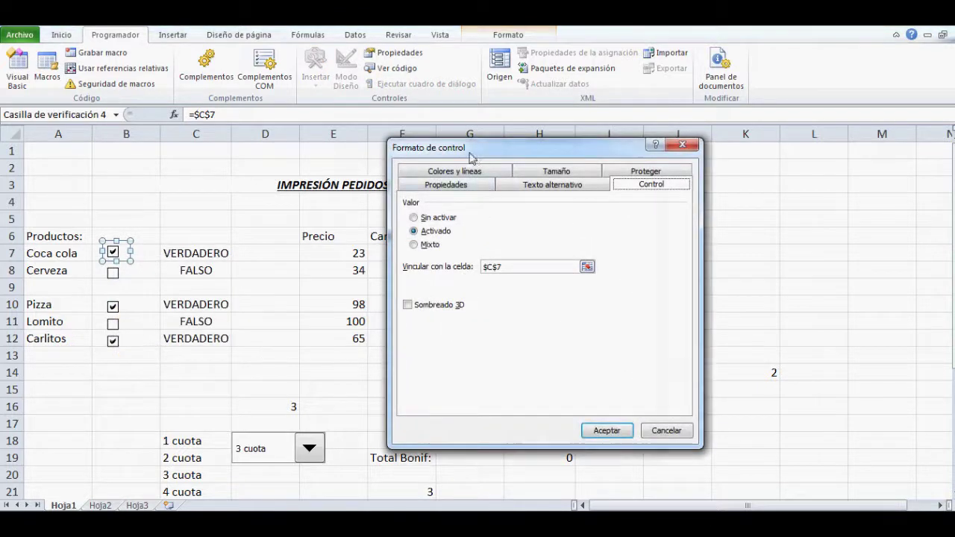
{"action": "left_click_drag", "start_coordinate": [478, 153], "coordinate": [434, 168]}
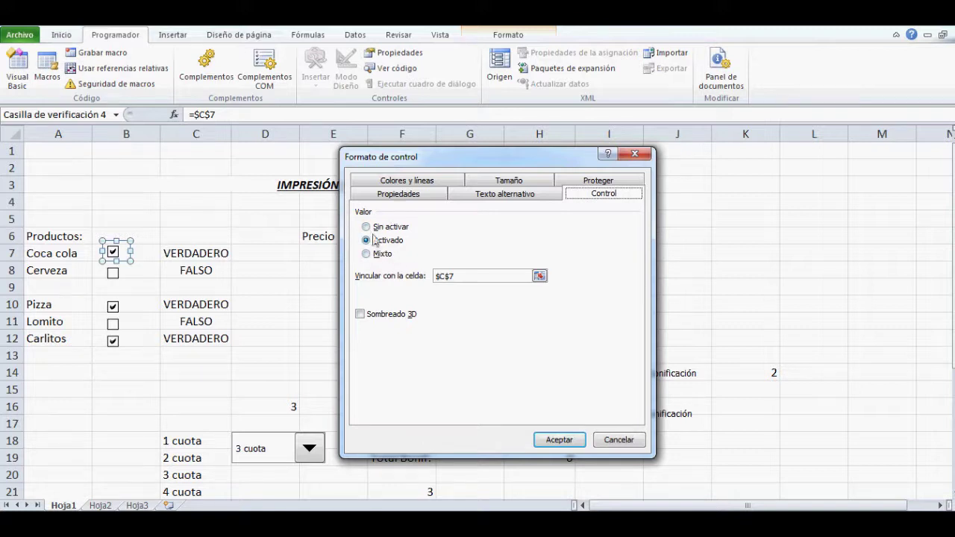
{"action": "left_click", "coordinate": [558, 440]}
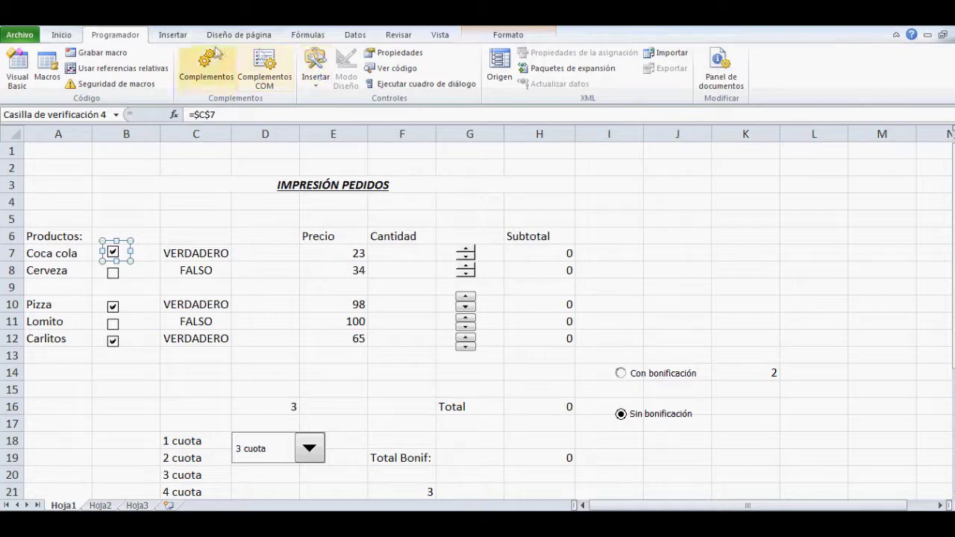
- Insert a spin button form control over the empty cells above the Subtotal heading, and delete it
{"action": "left_click", "coordinate": [317, 83]}
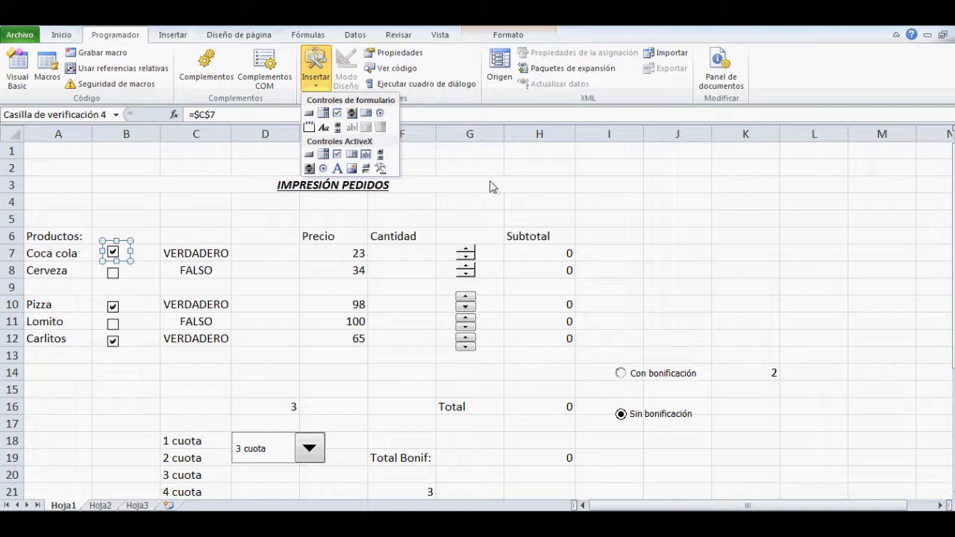
{"action": "left_click", "coordinate": [351, 112]}
{"action": "mouse_move", "coordinate": [502, 160]}
{"action": "left_mouse_down"}
{"action": "mouse_move", "coordinate": [567, 199]}
{"action": "mouse_move", "coordinate": [527, 198]}
{"action": "mouse_move", "coordinate": [547, 199]}
{"action": "left_mouse_up"}
{"action": "key", "text": "Delete"}
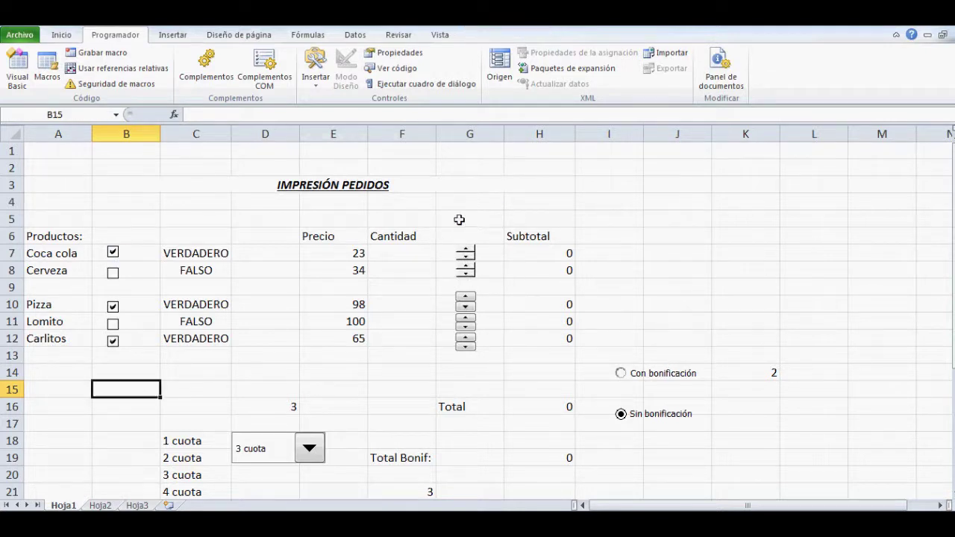
- Test the Coca cola spin button by raising and lowering the quantity, and leave it at 2
{"action": "left_click", "coordinate": [470, 250]}
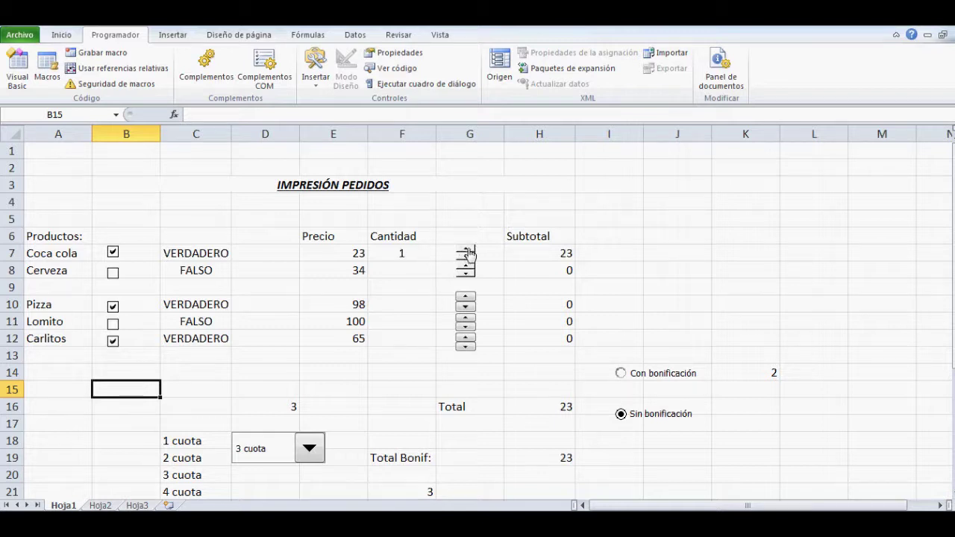
{"action": "left_click", "coordinate": [471, 250]}
{"action": "left_click", "coordinate": [471, 250]}
{"action": "left_click", "coordinate": [471, 250]}
{"action": "left_click", "coordinate": [466, 258]}
{"action": "left_click", "coordinate": [465, 258]}
{"action": "left_click", "coordinate": [466, 258]}
{"action": "left_click", "coordinate": [466, 262]}
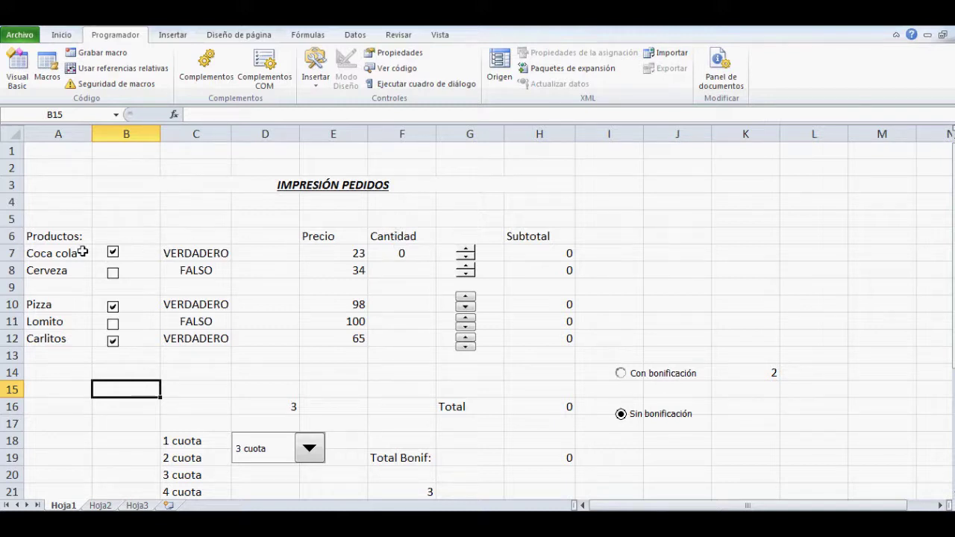
{"action": "left_click", "coordinate": [467, 249]}
{"action": "left_click", "coordinate": [467, 250]}
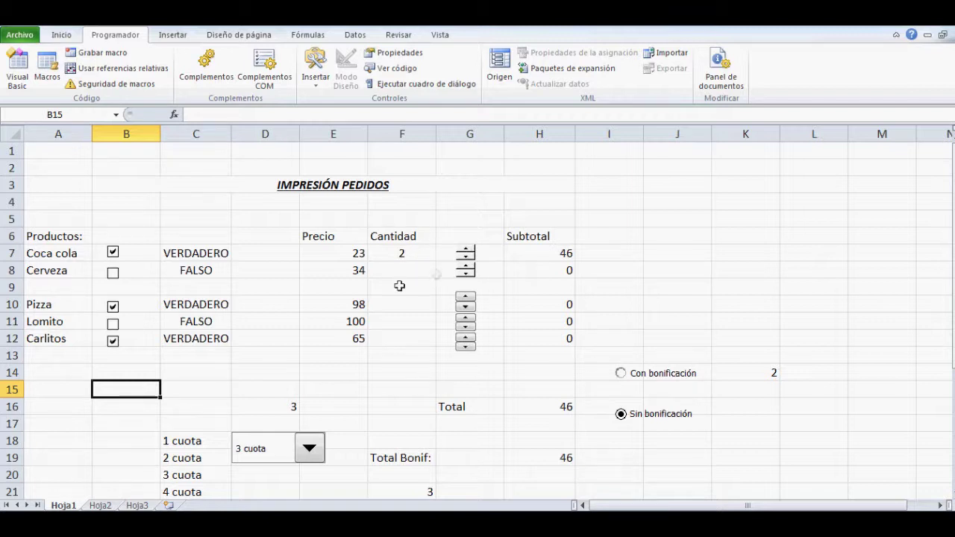
- Test the Cerveza and Pizza spin buttons by raising each quantity once and returning it to 0
{"action": "left_click", "coordinate": [465, 266]}
{"action": "left_click", "coordinate": [469, 274]}
{"action": "left_click", "coordinate": [466, 297]}
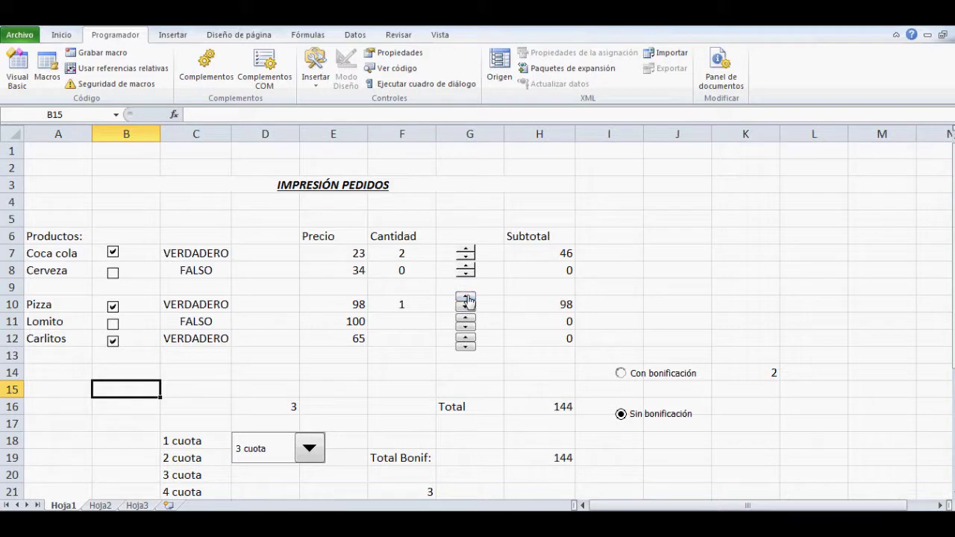
{"action": "left_click", "coordinate": [466, 306]}
- Review the control format of the Coca cola spin button, including its value limits, increment and linked cell, and cancel the dialog
{"action": "right_click", "coordinate": [462, 252]}
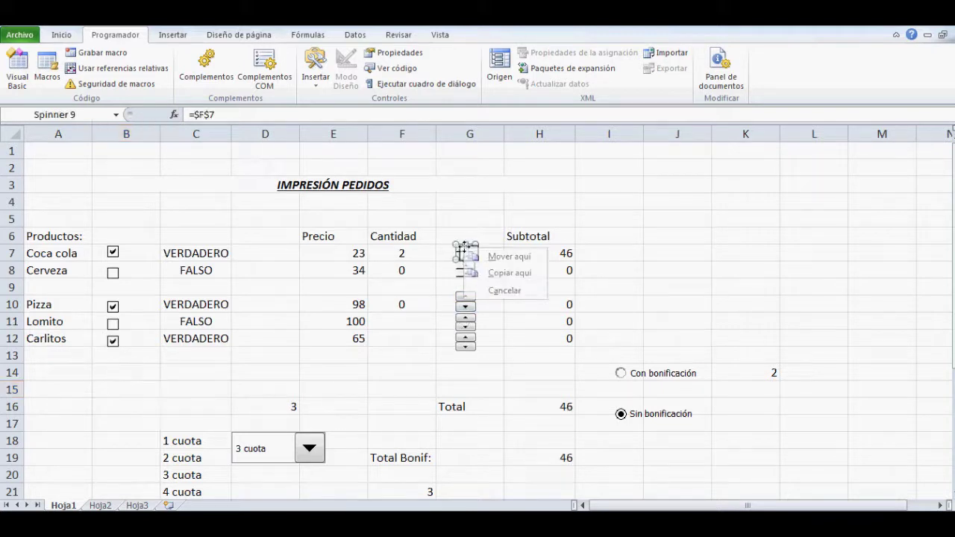
{"action": "right_click", "coordinate": [463, 252]}
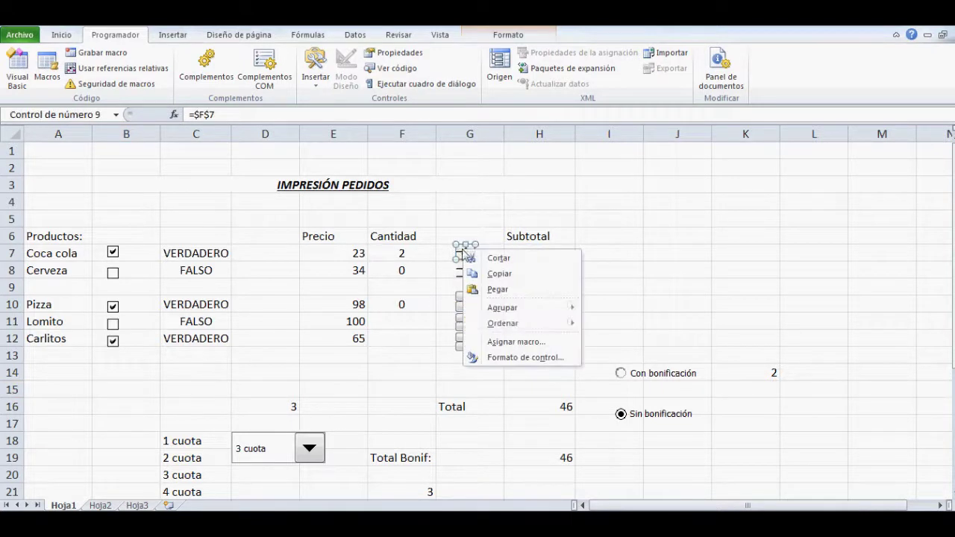
{"action": "left_click", "coordinate": [517, 359]}
{"action": "left_click_drag", "start_coordinate": [494, 165], "coordinate": [663, 182]}
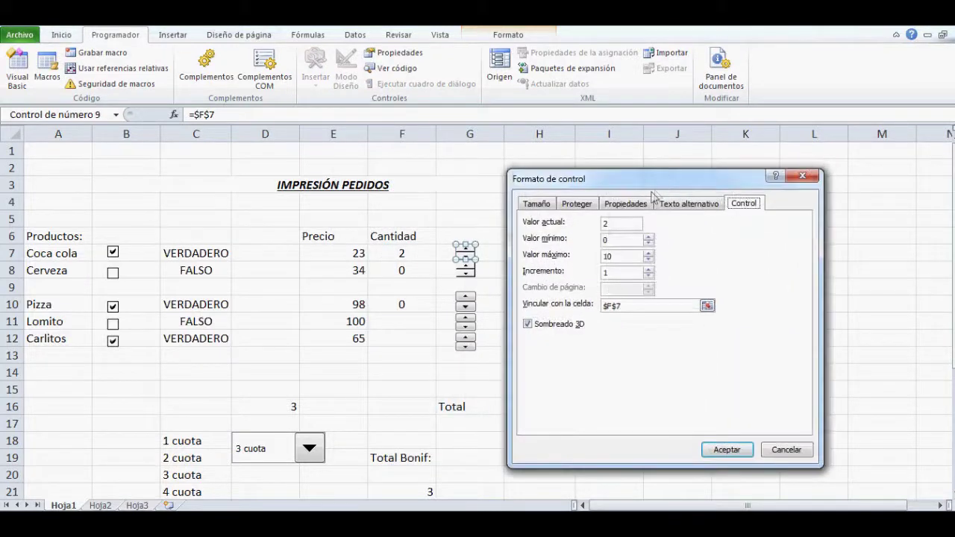
{"action": "double_click", "coordinate": [622, 223]}
{"action": "left_click", "coordinate": [792, 450]}
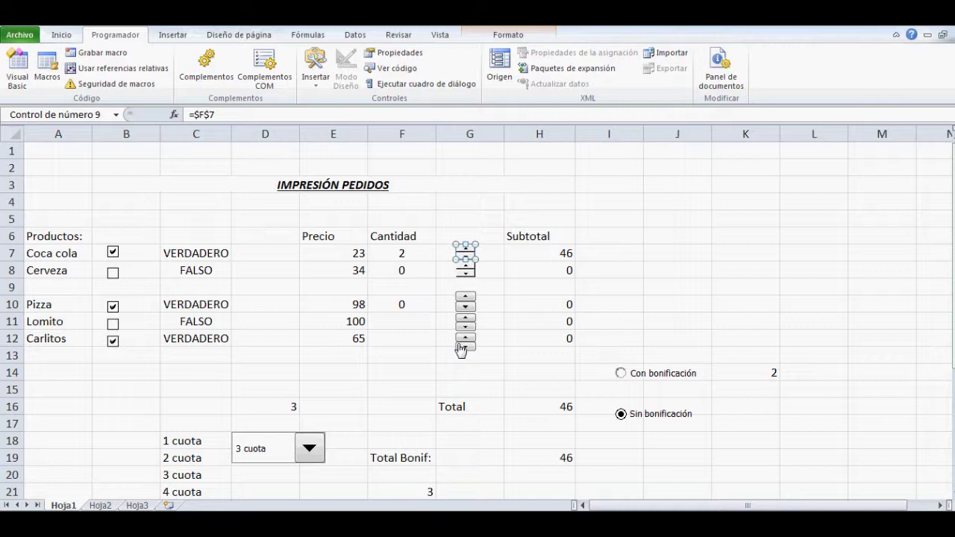
- Test the Lomito and Carlitos spin buttons, leaving Lomito at 0, and set the Pizza and Carlitos quantities to 1
{"action": "left_click", "coordinate": [466, 319]}
{"action": "left_click", "coordinate": [470, 336]}
{"action": "left_click", "coordinate": [468, 328]}
{"action": "left_click", "coordinate": [468, 340]}
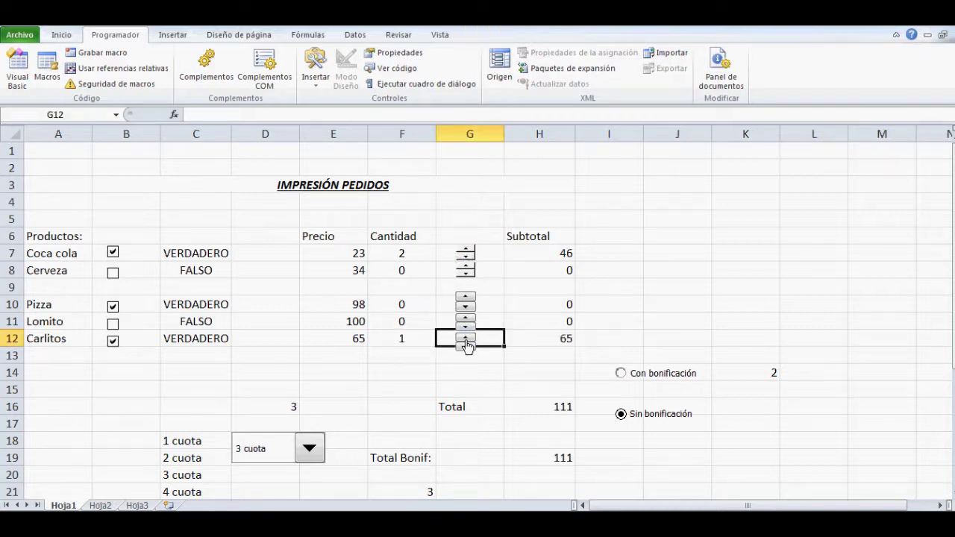
{"action": "left_click", "coordinate": [463, 356]}
{"action": "left_click", "coordinate": [469, 347]}
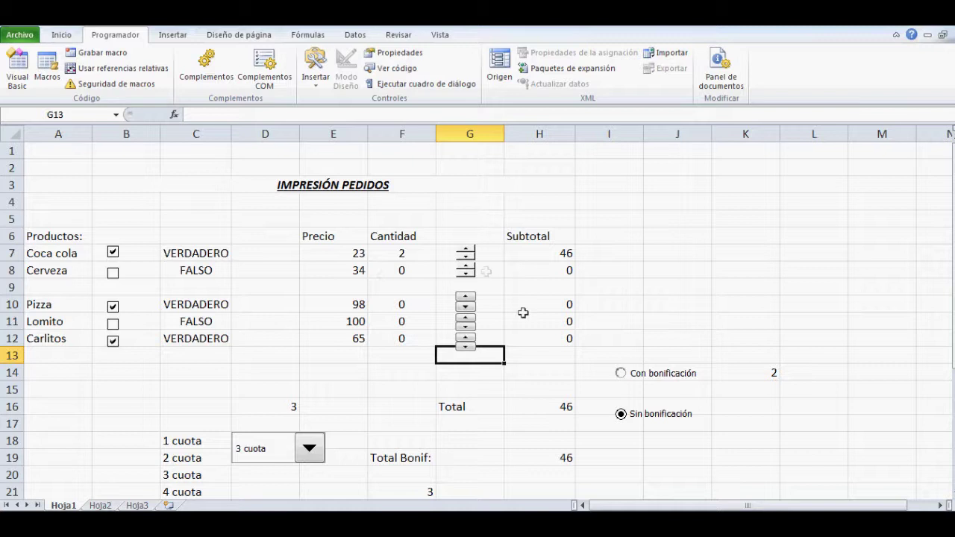
{"action": "left_click", "coordinate": [465, 297]}
{"action": "left_click", "coordinate": [465, 337]}
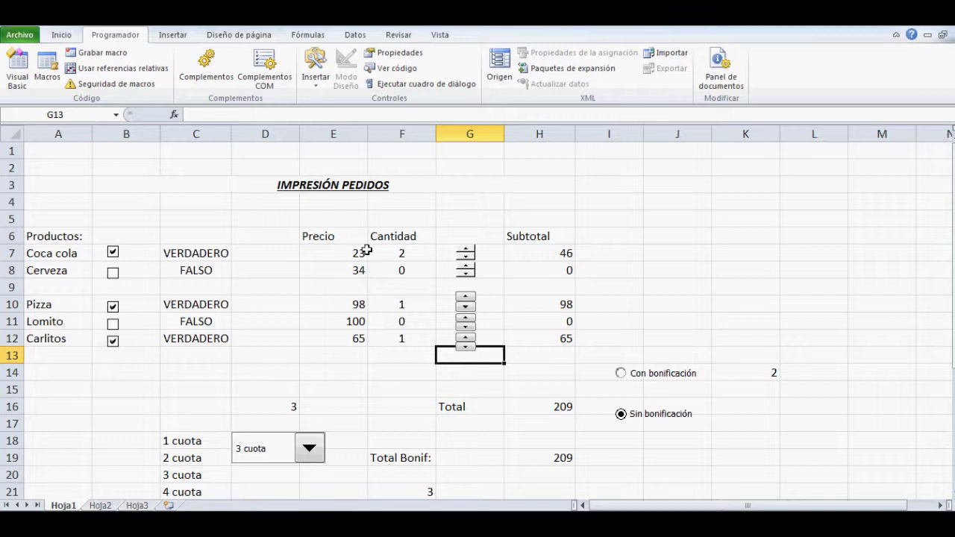
- Inspect the Coca cola subtotal formula in H7 and leave it as it is
{"action": "left_click", "coordinate": [534, 255]}
{"action": "double_click", "coordinate": [535, 254]}
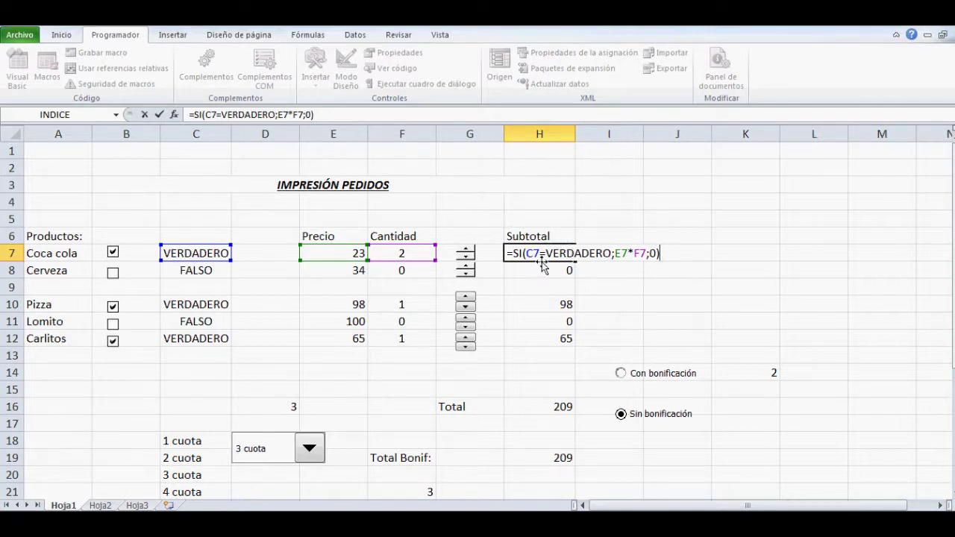
{"action": "key", "text": "Return"}
- Raise the Coca cola quantity and return it to 2, and untick and retick its checkbox to test the subtotal
{"action": "left_click", "coordinate": [466, 249]}
{"action": "left_click", "coordinate": [466, 249]}
{"action": "left_click", "coordinate": [466, 258]}
{"action": "left_click", "coordinate": [466, 258]}
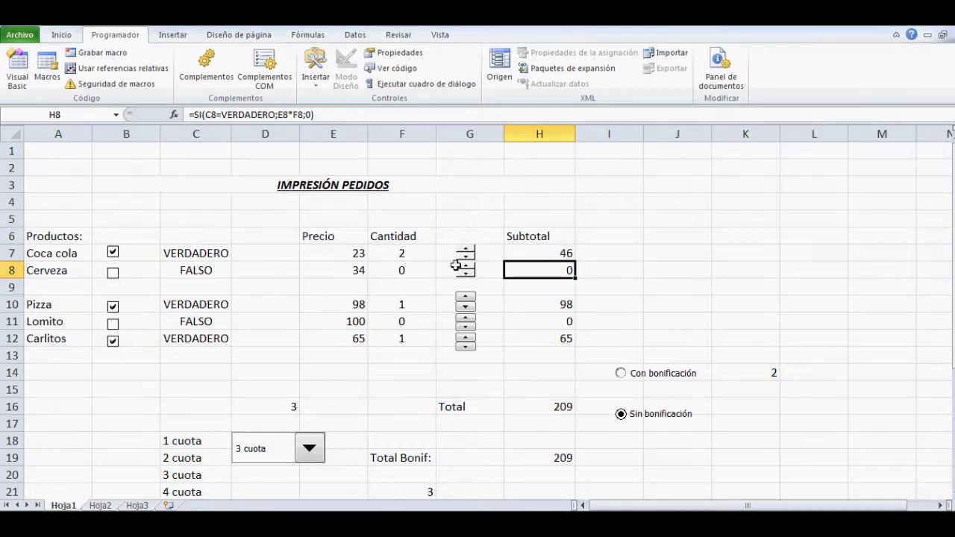
{"action": "left_click", "coordinate": [113, 253]}
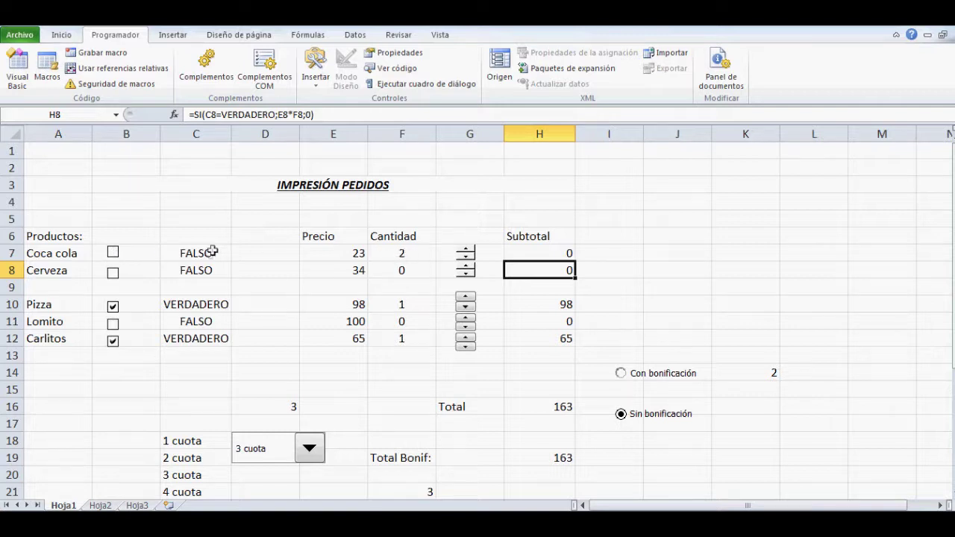
{"action": "left_click", "coordinate": [112, 256]}
- Open the formula in H7 and highlight VERDADERO in its logical test to examine the condition
{"action": "left_click", "coordinate": [537, 254]}
{"action": "double_click", "coordinate": [528, 253]}
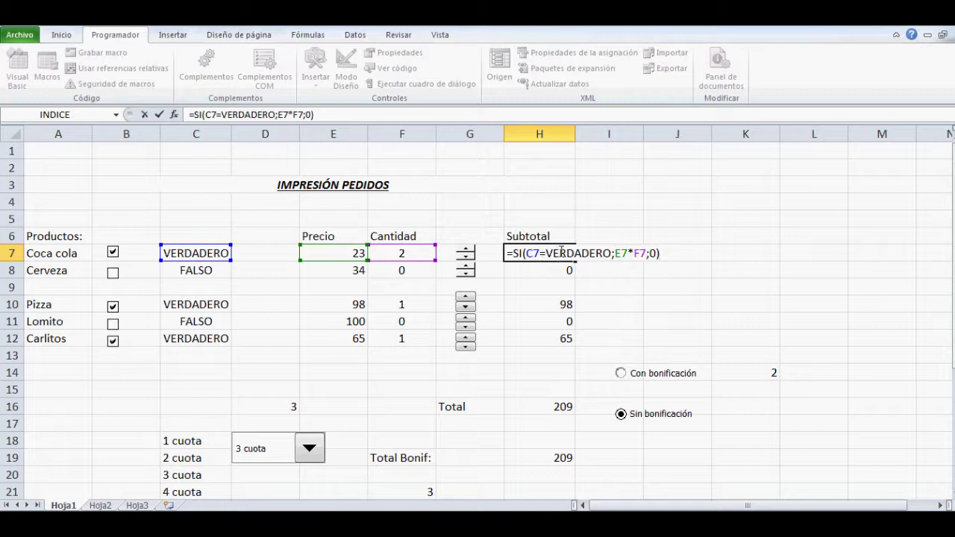
{"action": "left_click", "coordinate": [612, 253]}
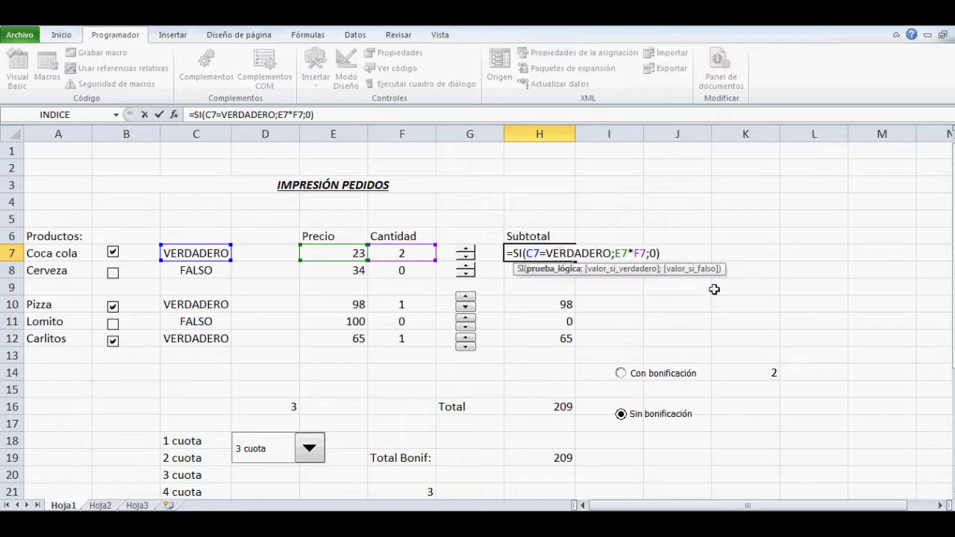
{"action": "key", "text": "shift+Left"}
{"action": "key", "text": "shift+Left"}
{"action": "key", "text": "shift+Left"}
{"action": "key", "text": "shift+Left"}
{"action": "key", "text": "shift+Left"}
{"action": "key", "text": "shift+Left"}
{"action": "key", "text": "shift+Left"}
{"action": "key", "text": "shift+Left"}
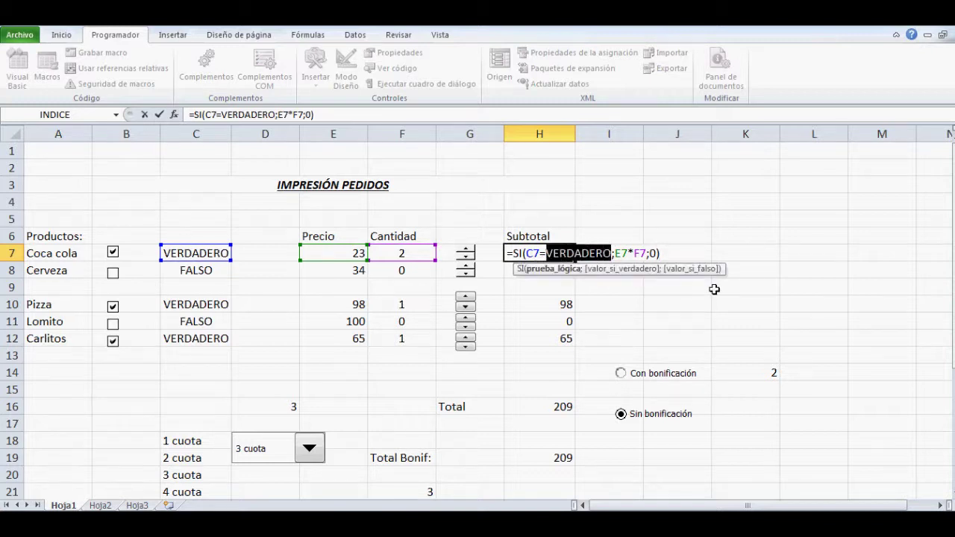
{"action": "key", "text": "Left"}
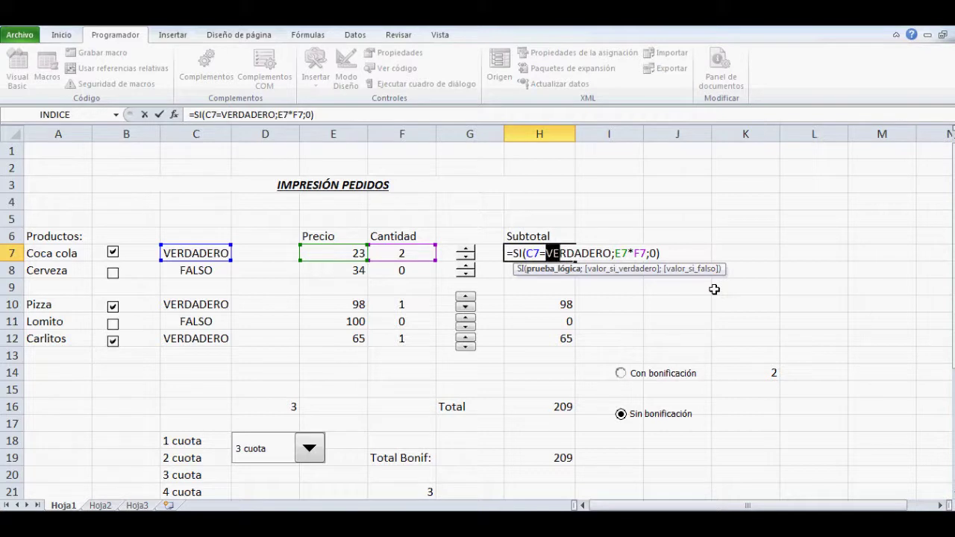
{"action": "key", "text": "shift+Right"}
{"action": "key", "text": "shift+Right"}
{"action": "key", "text": "shift+Right"}
{"action": "key", "text": "shift+Right"}
{"action": "key", "text": "shift+Right"}
{"action": "key", "text": "shift+Right"}
{"action": "key", "text": "shift+Right"}
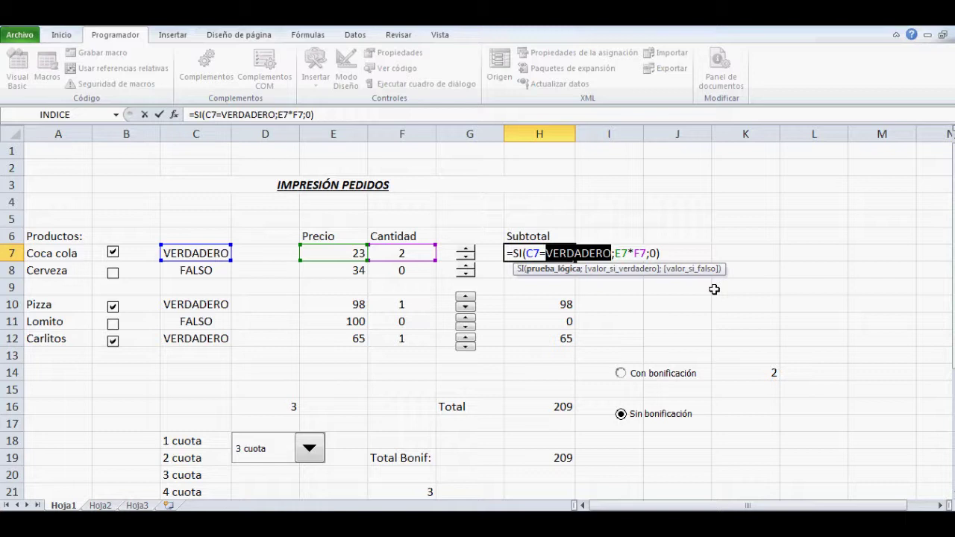
- Highlight the E7*F7 and 0 arguments of the SI formula in H7, and exit without changing the formula
{"action": "key", "text": "Right"}
{"action": "key", "text": "Right"}
{"action": "key", "text": "shift+Right"}
{"action": "key", "text": "shift+Right"}
{"action": "key", "text": "shift+Right"}
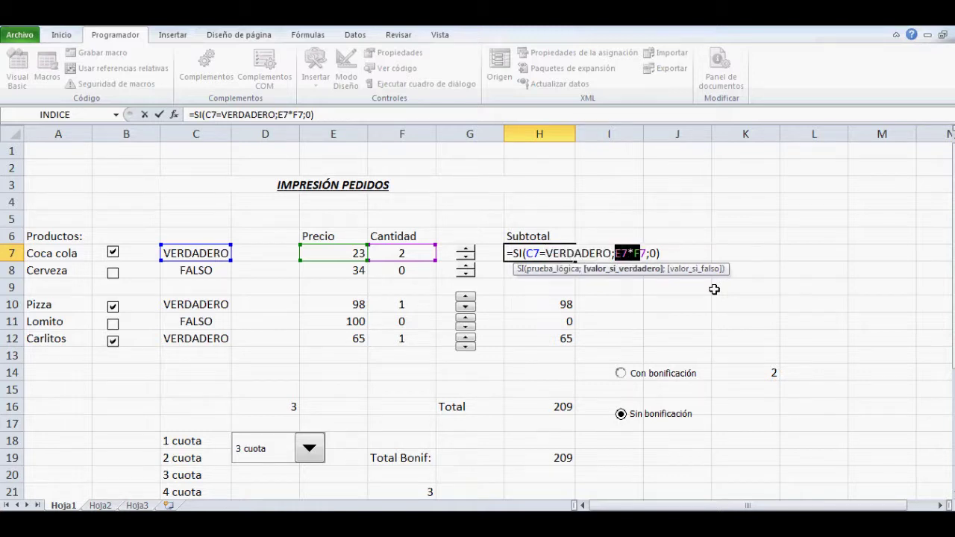
{"action": "key", "text": "Right"}
{"action": "key", "text": "Right"}
{"action": "key", "text": "shift+Right"}
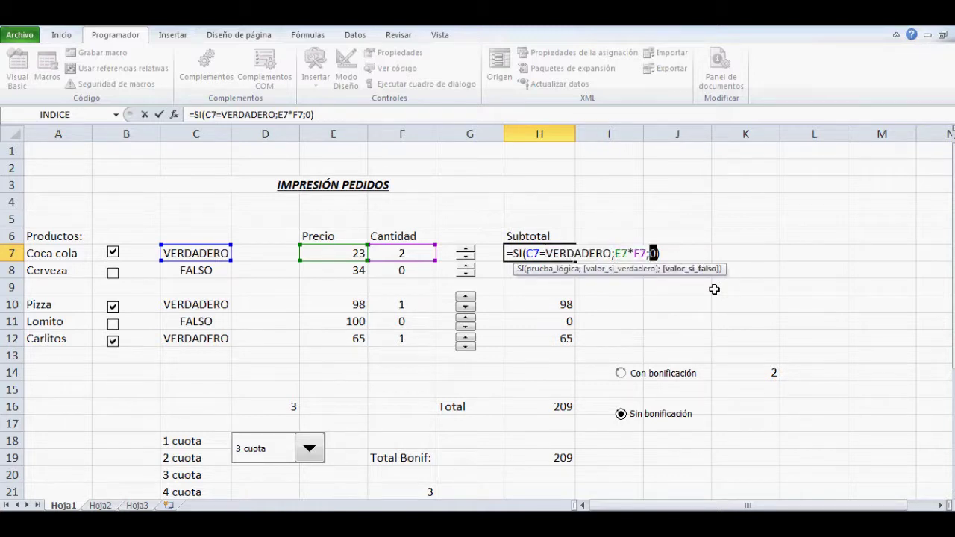
{"action": "key", "text": "Return"}
{"action": "key", "text": "Up"}
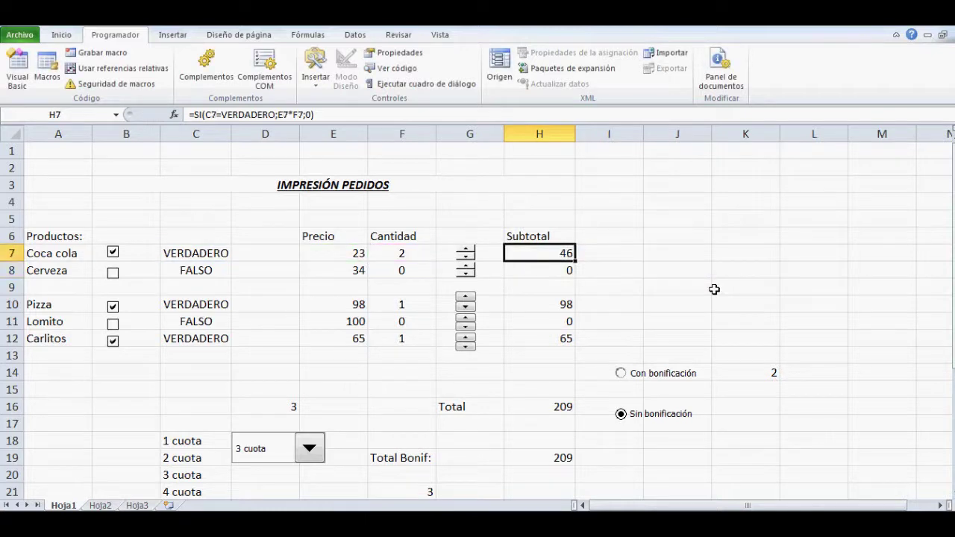
- Tick Cerveza, raise its quantity to 1 and untick it again, and check the Total formula in H16
{"action": "left_click", "coordinate": [113, 273]}
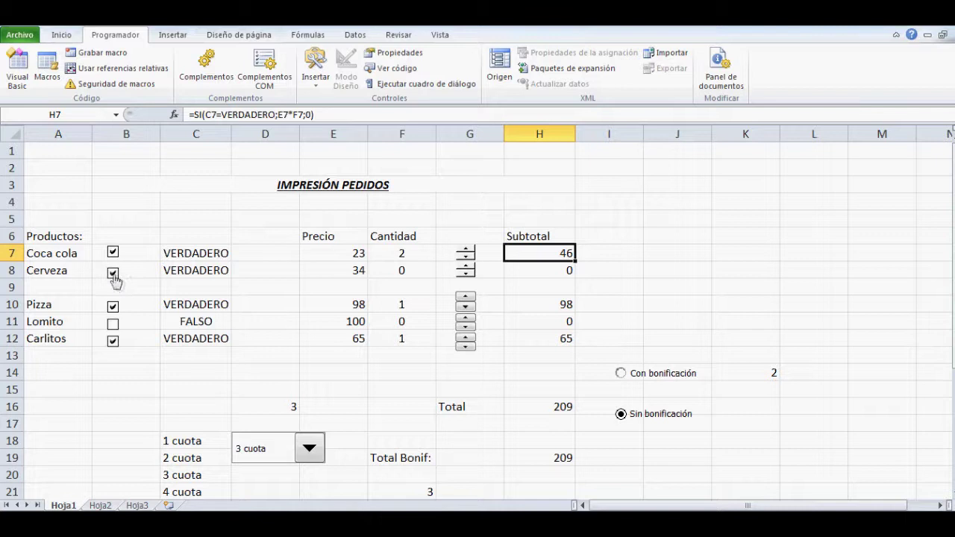
{"action": "left_click", "coordinate": [467, 266]}
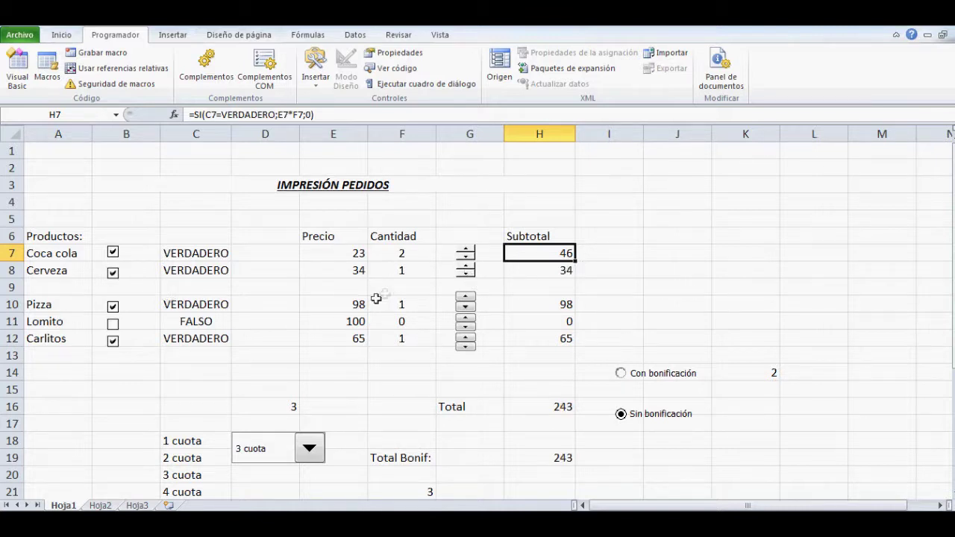
{"action": "left_click", "coordinate": [112, 280]}
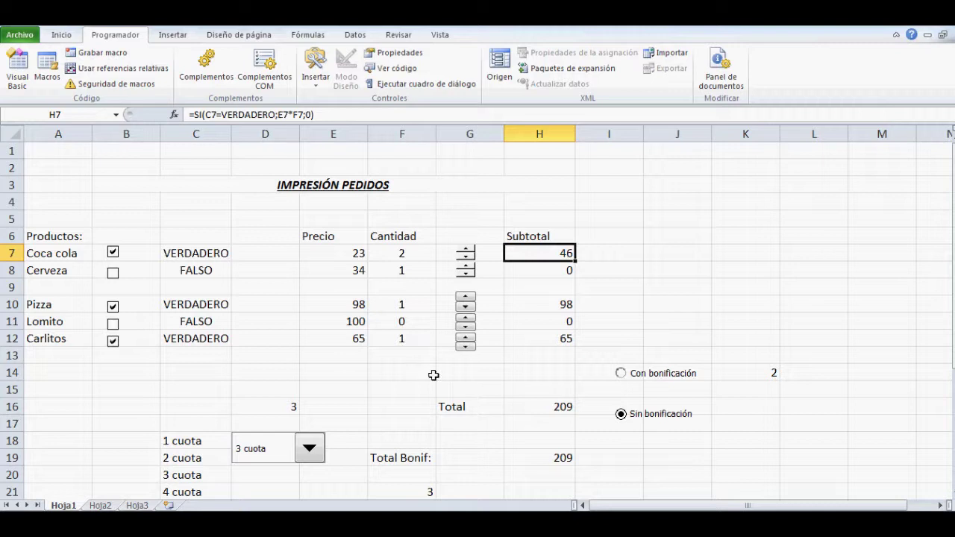
{"action": "left_click", "coordinate": [530, 405]}
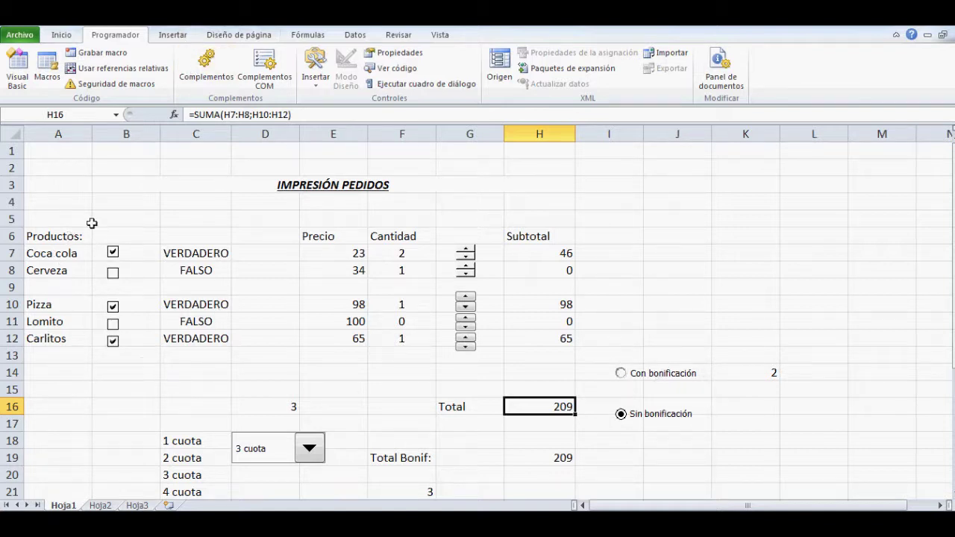
- Switch between the Con bonificación and Sin bonificación options to test the discounted total, leaving Con bonificación selected
{"action": "left_click", "coordinate": [620, 374]}
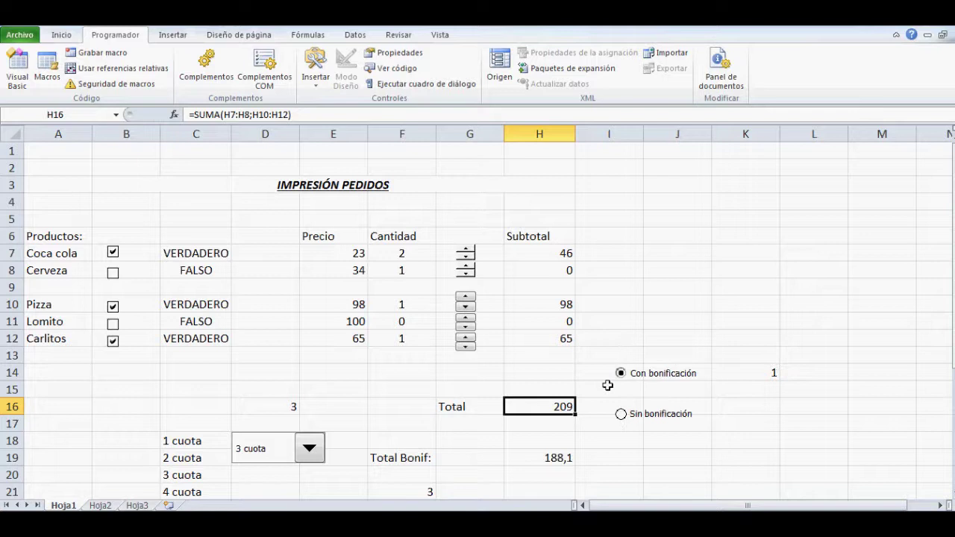
{"action": "left_click", "coordinate": [624, 418]}
{"action": "left_click", "coordinate": [622, 375]}
- Display the form controls available for insertion to find the option button
{"action": "left_click", "coordinate": [171, 35]}
{"action": "left_click", "coordinate": [131, 36]}
{"action": "left_click", "coordinate": [316, 69]}
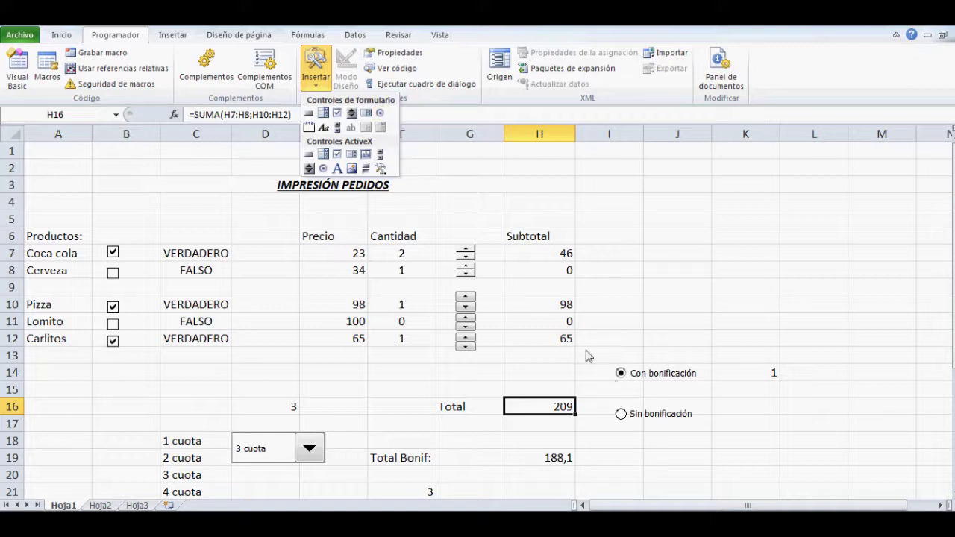
- Review the value and cell link of the Con bonificación option button without changes, and select Sin bonificación
{"action": "right_click", "coordinate": [668, 375]}
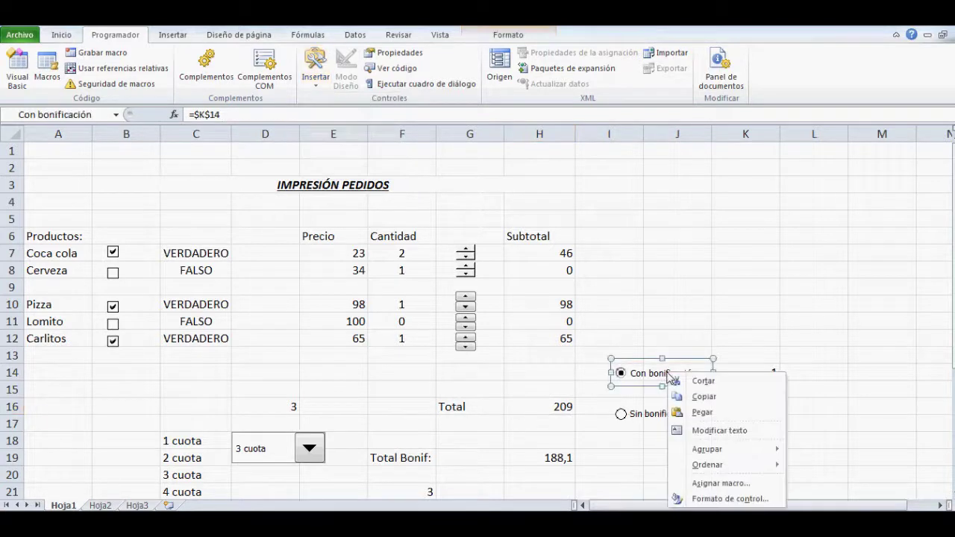
{"action": "left_click", "coordinate": [710, 499]}
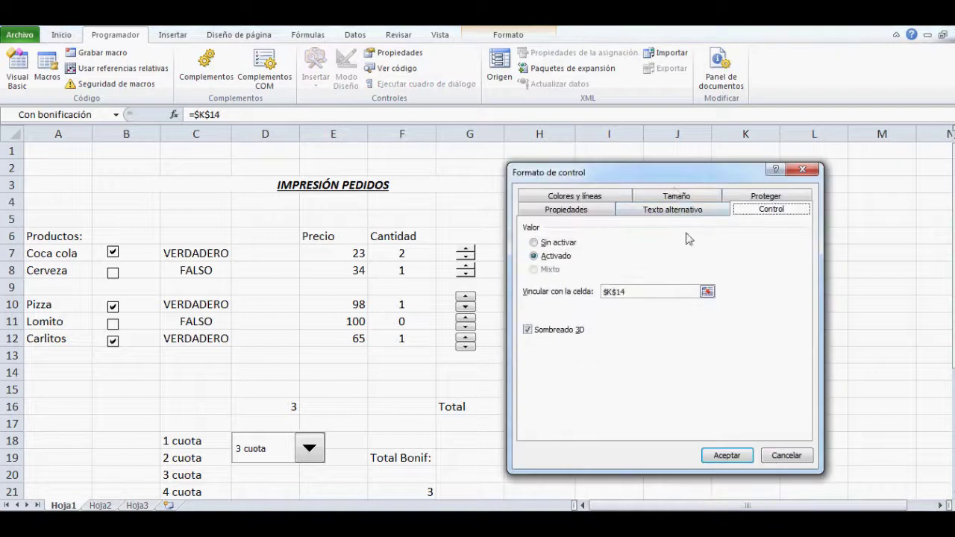
{"action": "left_click_drag", "start_coordinate": [668, 182], "coordinate": [418, 154]}
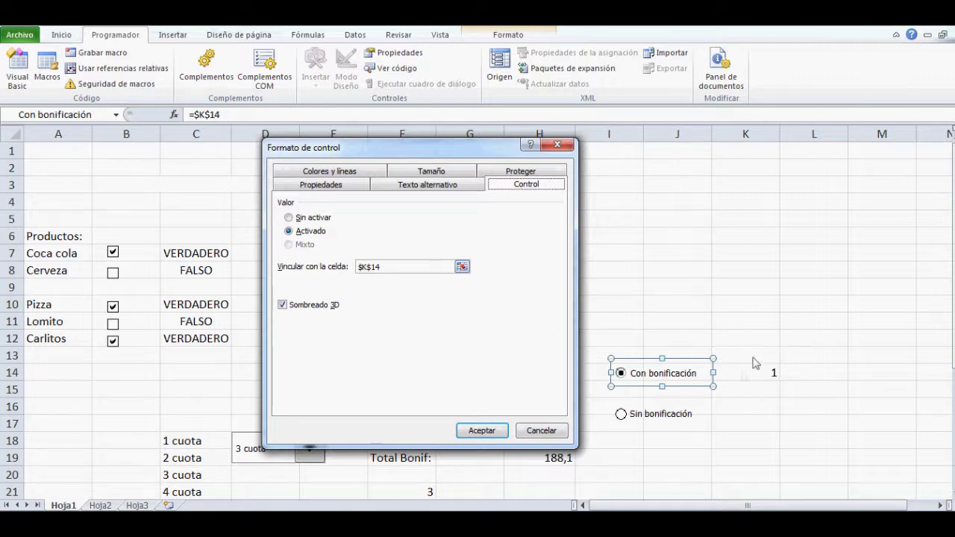
{"action": "left_click", "coordinate": [539, 432]}
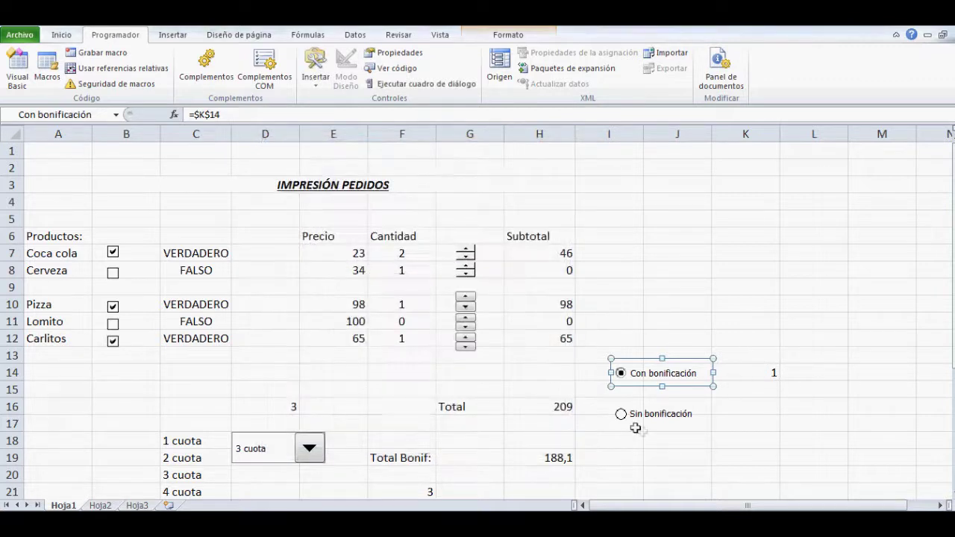
{"action": "left_click", "coordinate": [622, 415]}
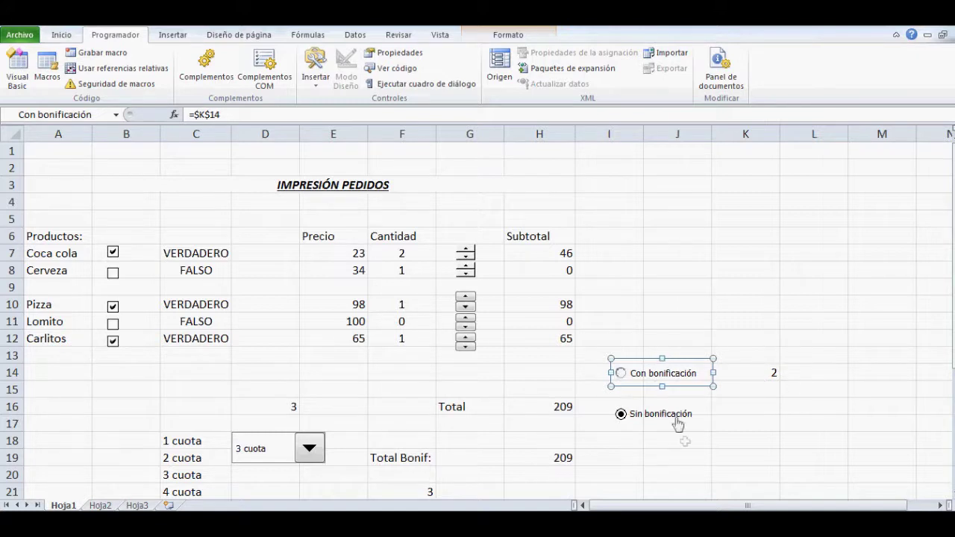
- Select Con bonificación and review its value and cell link in the control format settings without changes
{"action": "left_click", "coordinate": [678, 458]}
{"action": "left_click", "coordinate": [622, 375]}
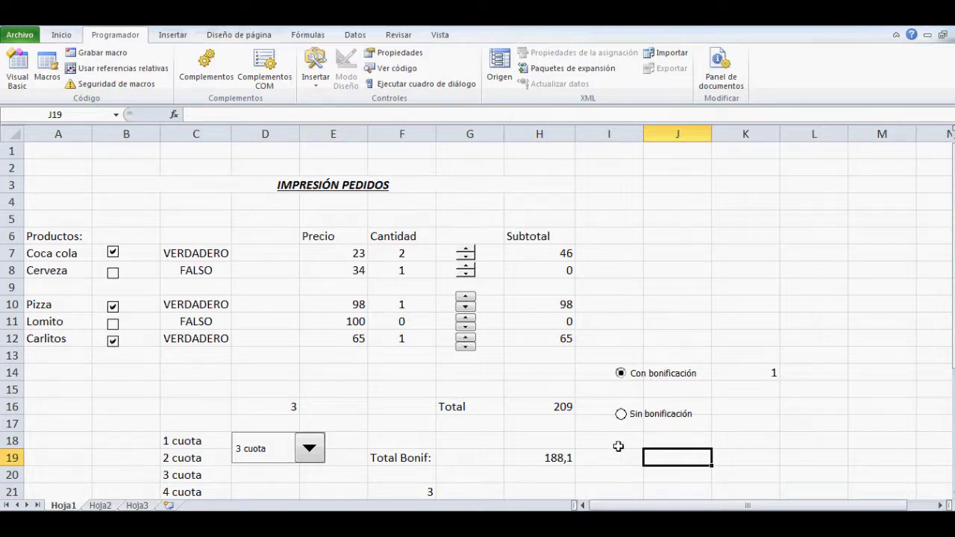
{"action": "right_click", "coordinate": [625, 377]}
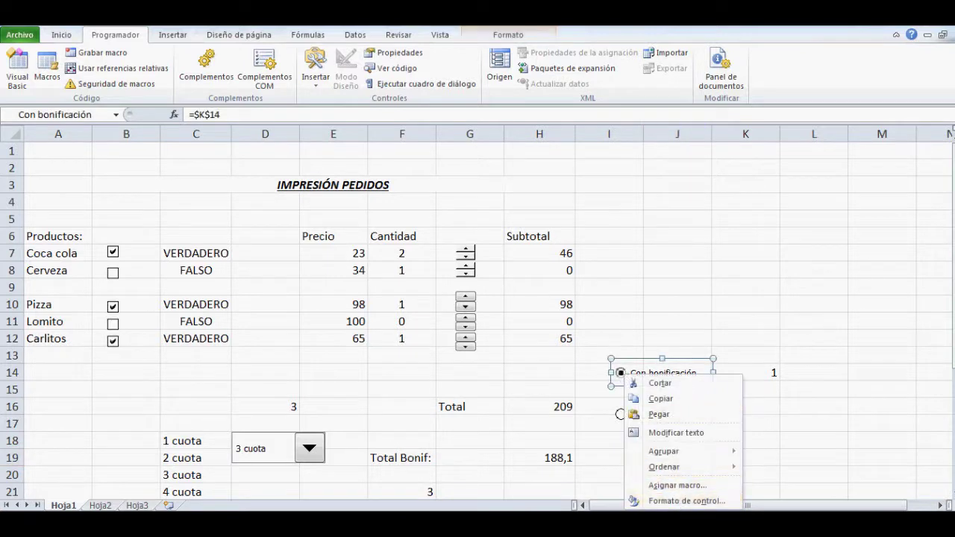
{"action": "left_click", "coordinate": [679, 502]}
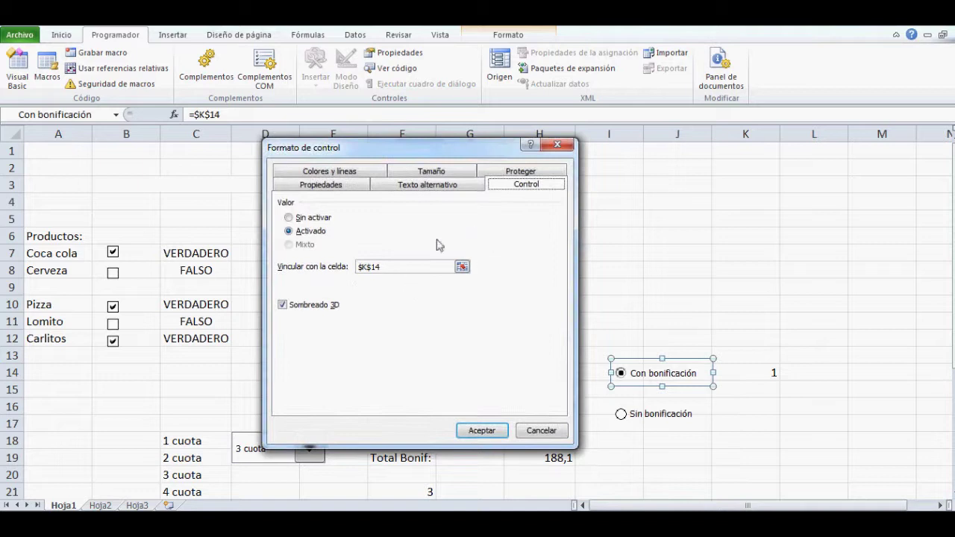
{"action": "left_click", "coordinate": [537, 433]}
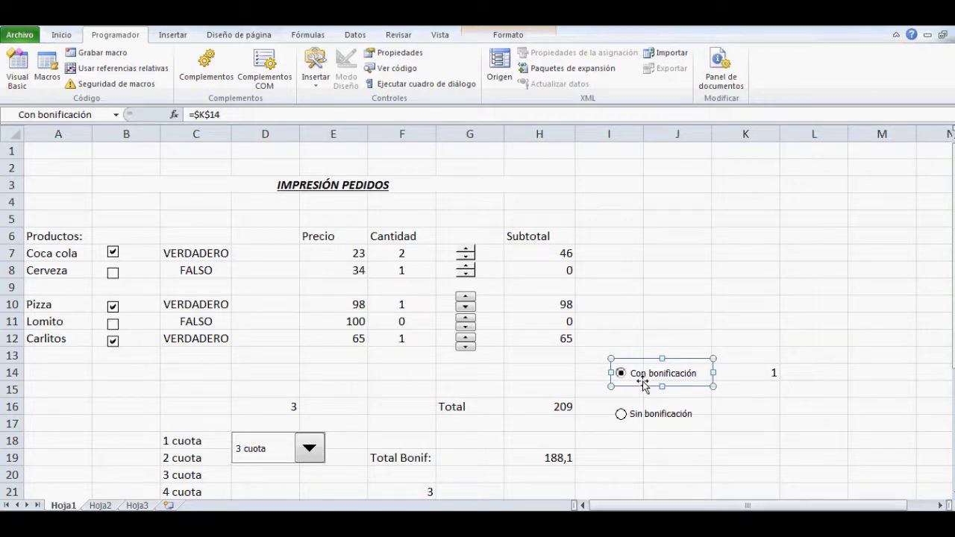
- Switch between Sin bonificación and Con bonificación to test the linked cell K14, leaving Sin bonificación selected
{"action": "left_click", "coordinate": [622, 415]}
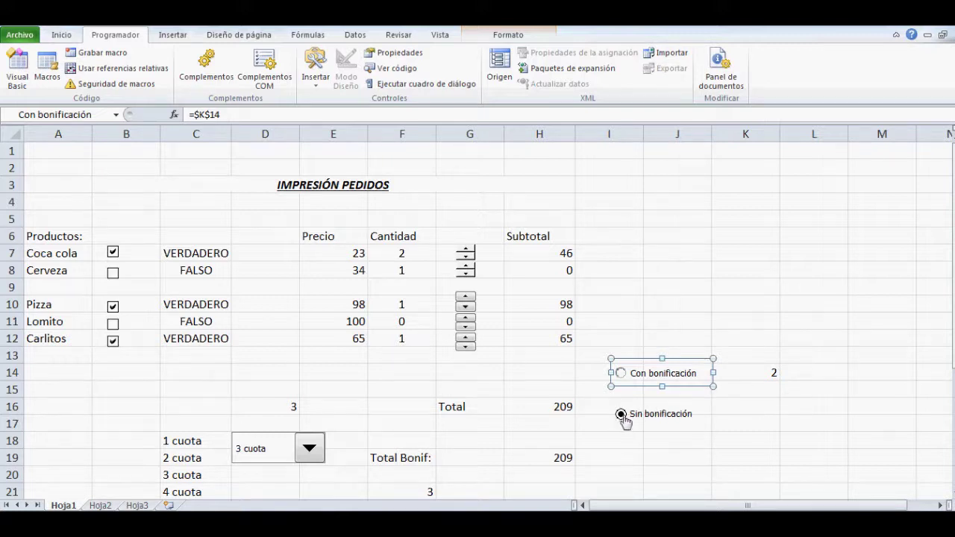
{"action": "left_click", "coordinate": [821, 389]}
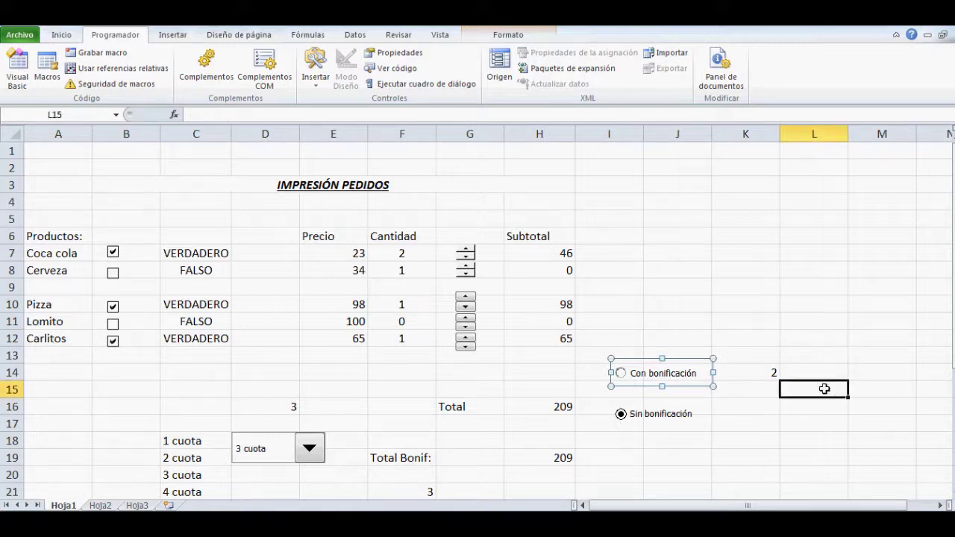
{"action": "right_click", "coordinate": [633, 380]}
{"action": "left_click", "coordinate": [742, 341]}
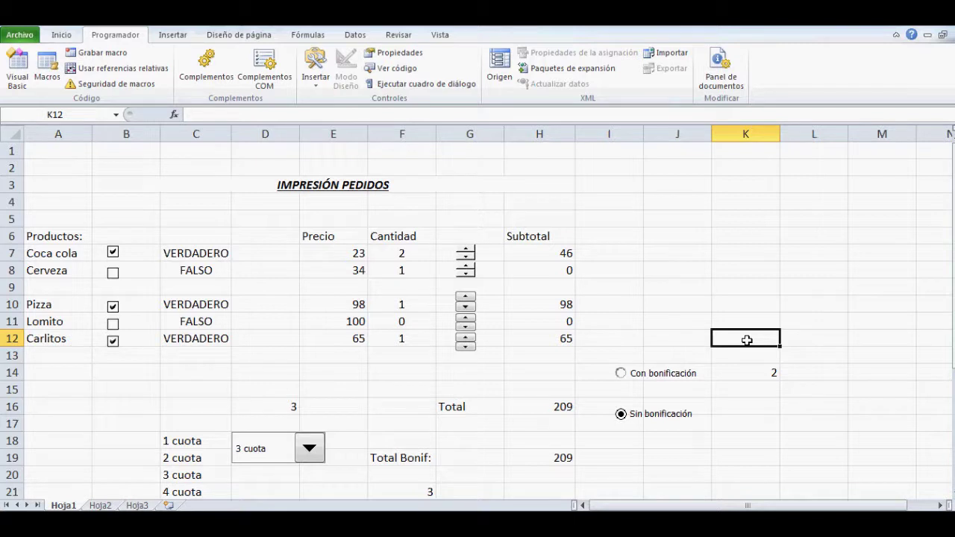
{"action": "left_click", "coordinate": [622, 375]}
{"action": "left_click", "coordinate": [621, 415]}
{"action": "left_click", "coordinate": [620, 374]}
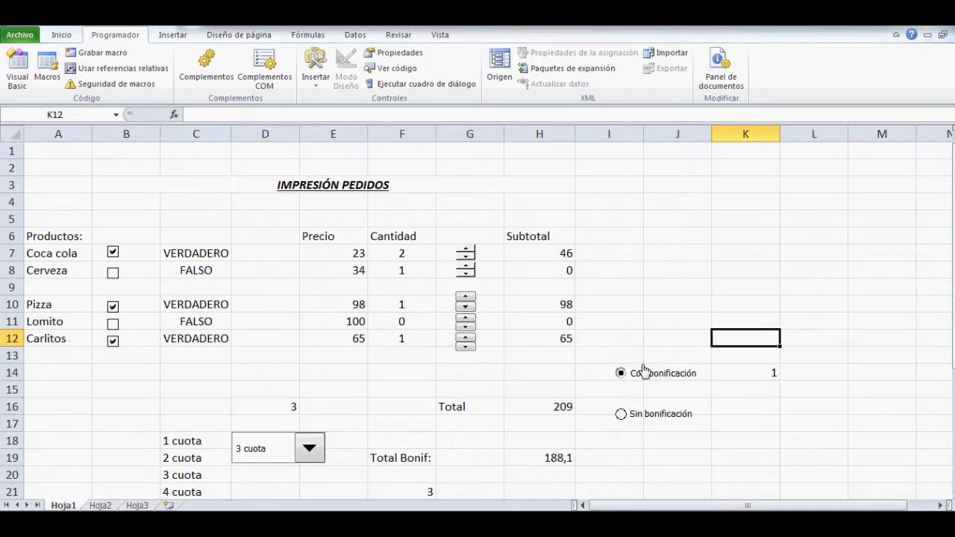
{"action": "left_click", "coordinate": [756, 374]}
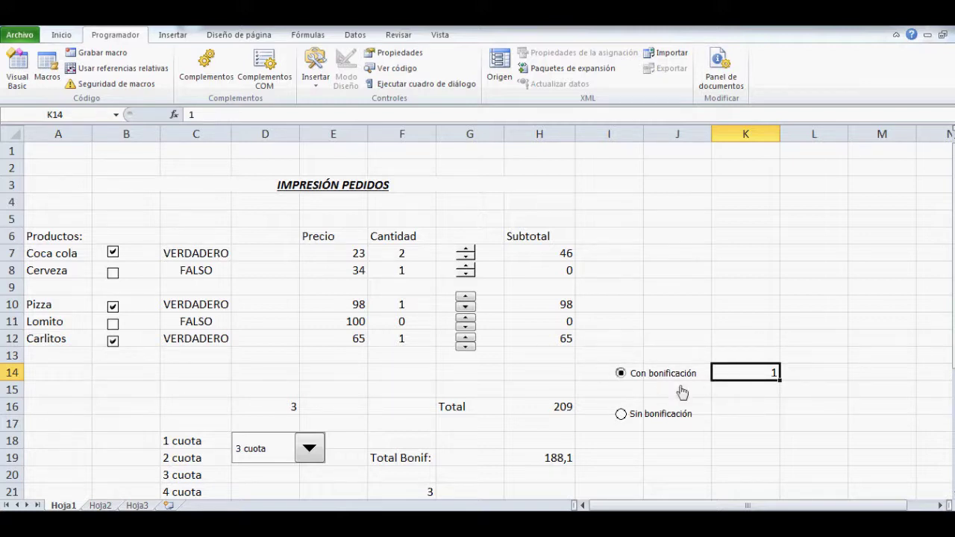
{"action": "left_click", "coordinate": [622, 416]}
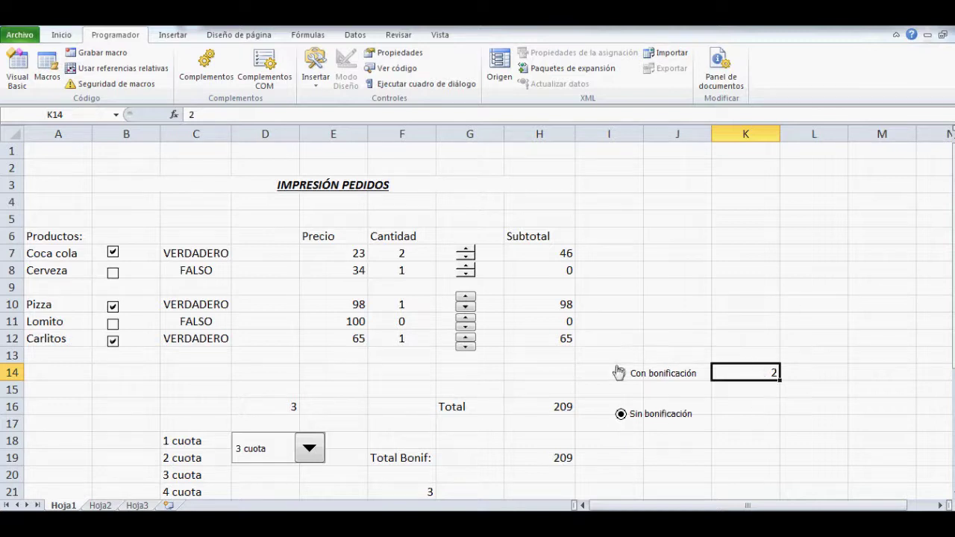
- Review the Total Bonif formula in H19, highlighting its K14=1 condition, and leave it unchanged
{"action": "left_click", "coordinate": [563, 405]}
{"action": "left_click", "coordinate": [549, 458]}
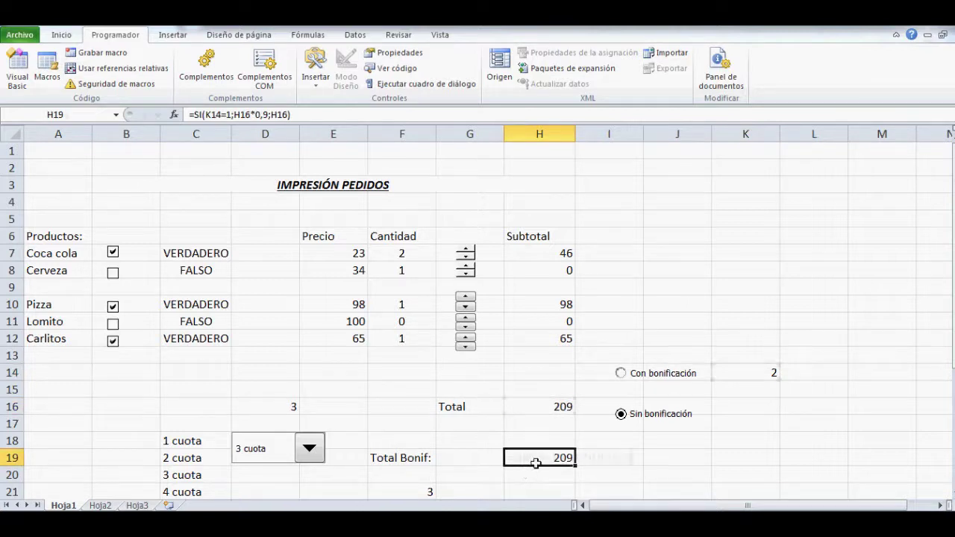
{"action": "double_click", "coordinate": [535, 463]}
{"action": "left_click_drag", "start_coordinate": [528, 458], "coordinate": [559, 459]}
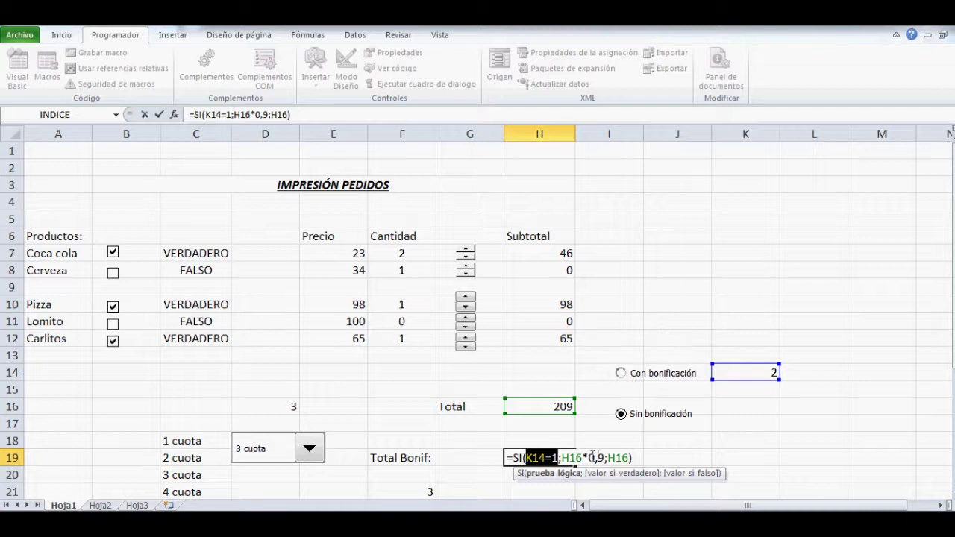
{"action": "key", "text": "Return"}
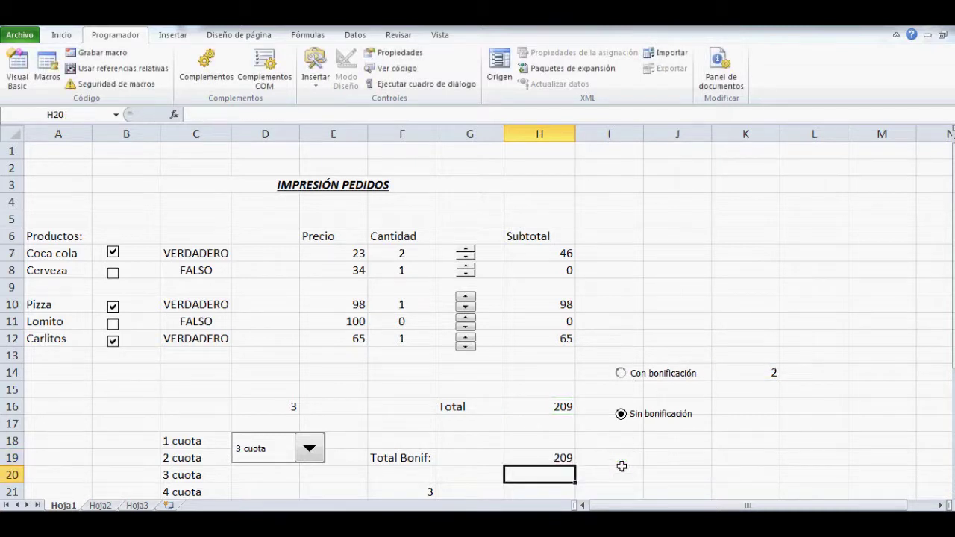
{"action": "key", "text": "Up"}
- Alternate repeatedly between the two bonificación options to test Total Bonif in H19, ending with Con bonificación selected
{"action": "left_click", "coordinate": [621, 373]}
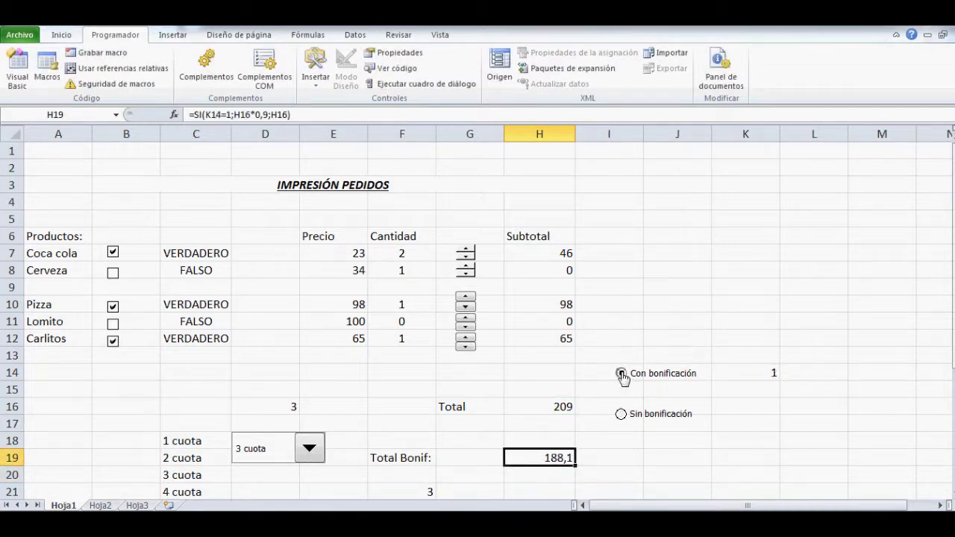
{"action": "left_click", "coordinate": [621, 414]}
{"action": "left_click", "coordinate": [621, 374]}
{"action": "left_click", "coordinate": [621, 414]}
{"action": "left_click", "coordinate": [621, 373]}
{"action": "left_click", "coordinate": [621, 414]}
{"action": "left_click", "coordinate": [621, 373]}
{"action": "left_click", "coordinate": [621, 414]}
{"action": "left_click", "coordinate": [621, 374]}
{"action": "left_click", "coordinate": [621, 415]}
{"action": "left_click", "coordinate": [621, 373]}
{"action": "left_click", "coordinate": [621, 414]}
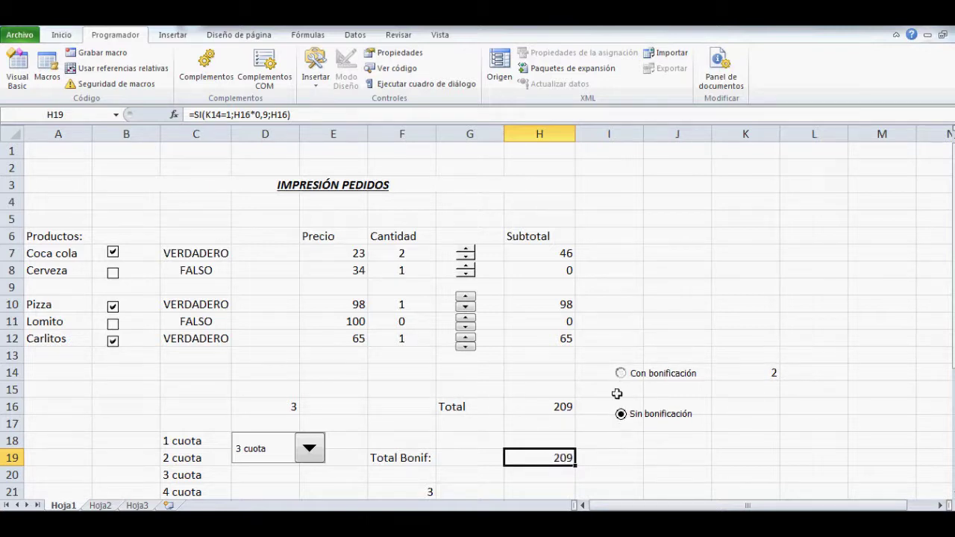
{"action": "left_click", "coordinate": [621, 374]}
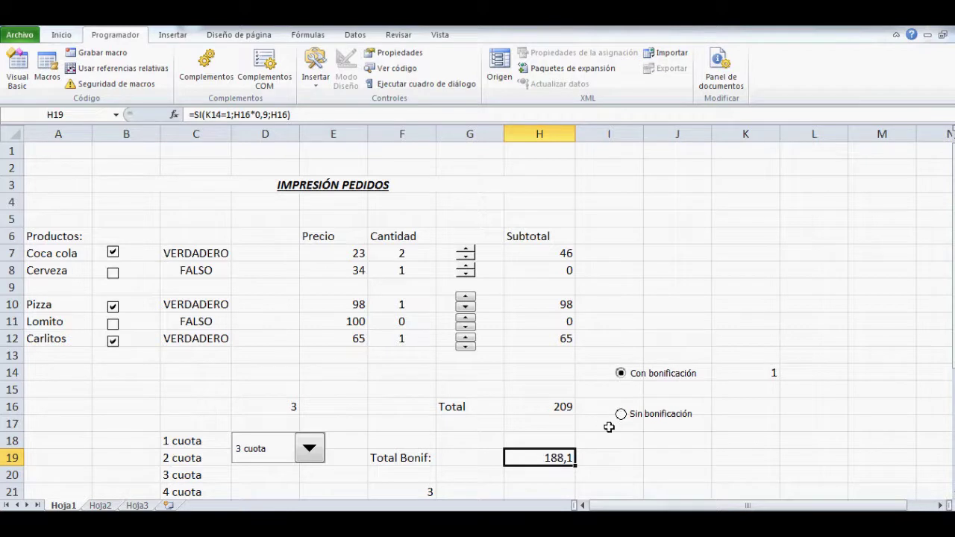
- Display the form controls available for insertion and open the cuota drop-down list without choosing another item
{"action": "scroll", "coordinate": [609, 427], "scroll_direction": "down", "scroll_amount": 3}
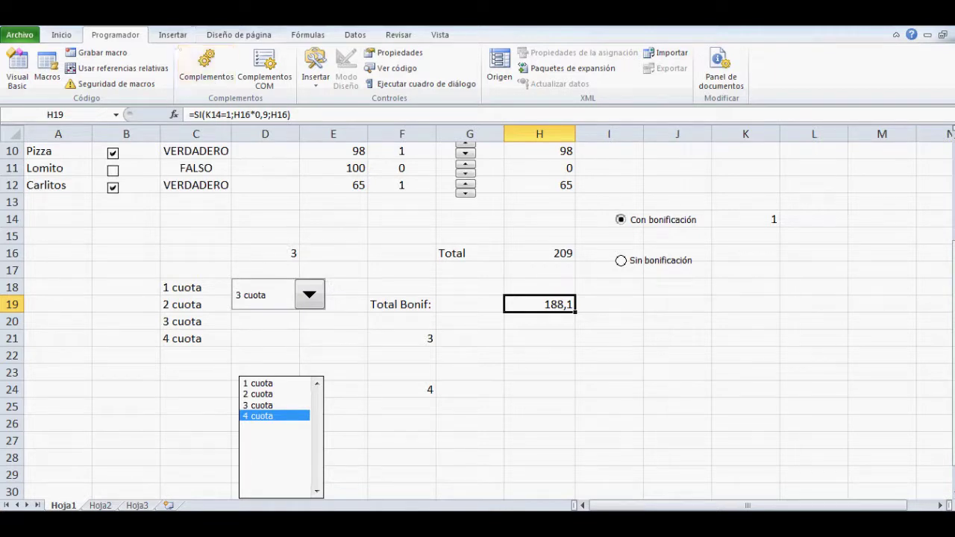
{"action": "left_click", "coordinate": [314, 82]}
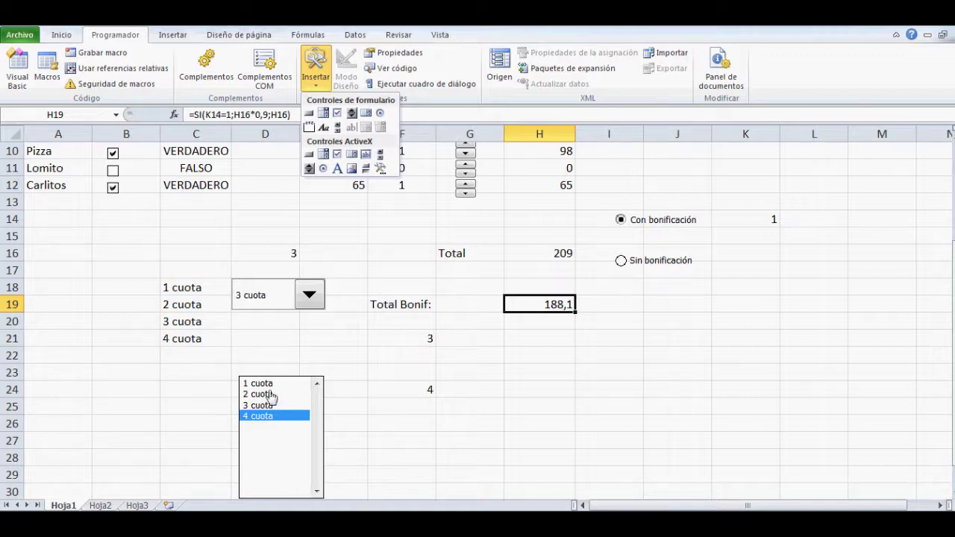
{"action": "left_click", "coordinate": [319, 299]}
{"action": "left_click", "coordinate": [310, 297]}
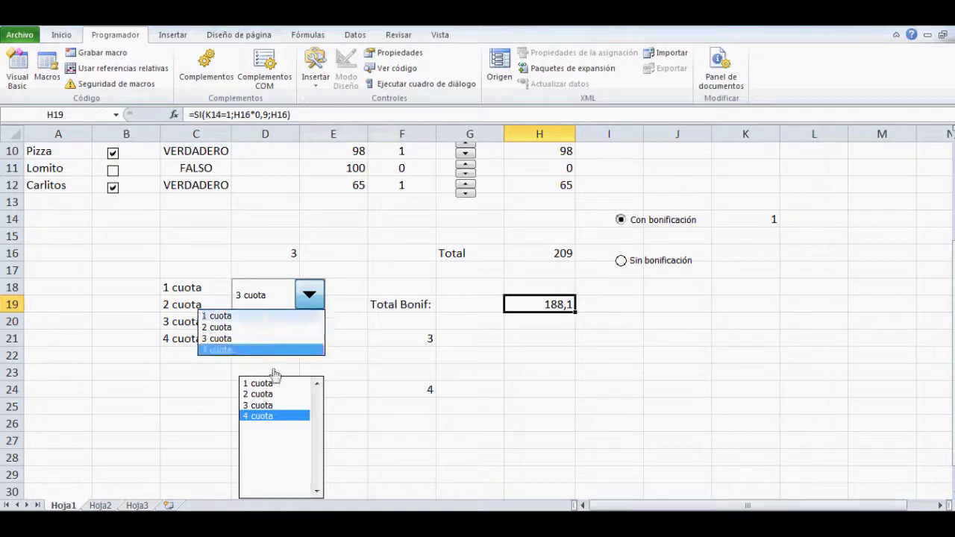
{"action": "left_click", "coordinate": [315, 304]}
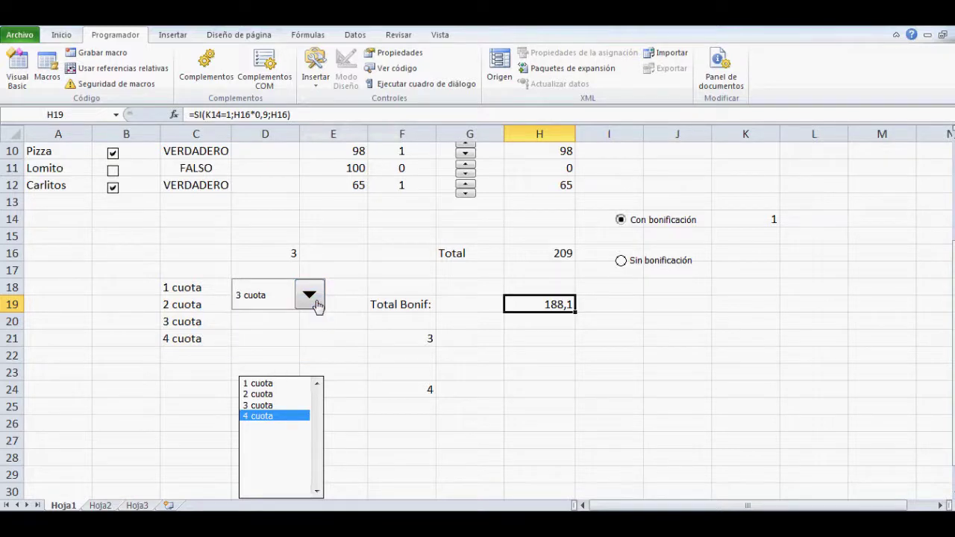
- Review the input range and cell link of the cuota drop-down list in its control format settings without changes
{"action": "right_click", "coordinate": [286, 292]}
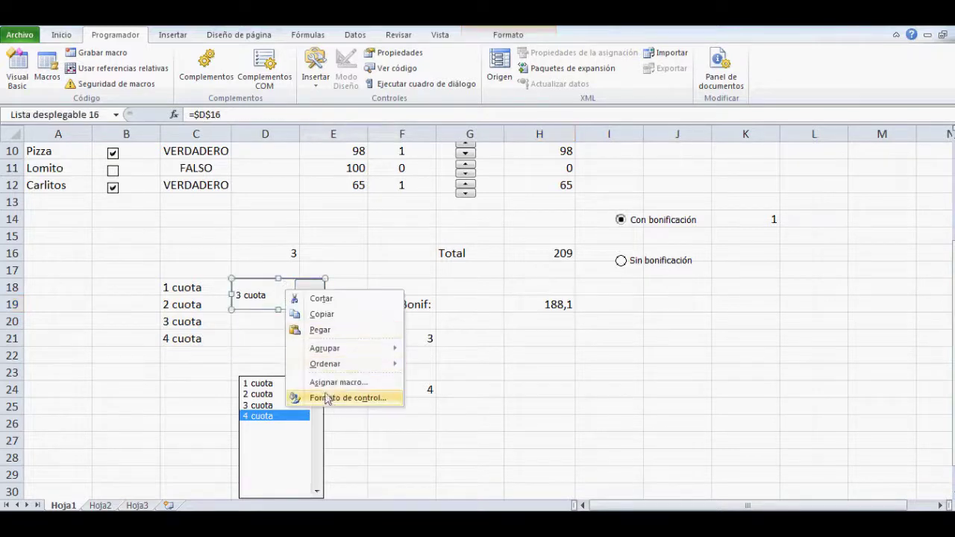
{"action": "left_click", "coordinate": [330, 398]}
{"action": "left_click_drag", "start_coordinate": [377, 158], "coordinate": [788, 152]}
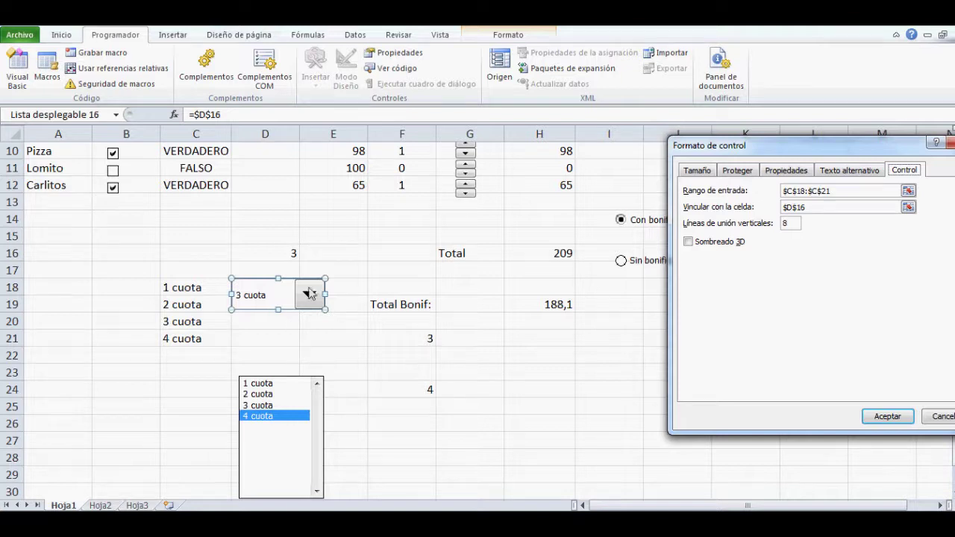
{"action": "left_click_drag", "start_coordinate": [797, 150], "coordinate": [123, 56]}
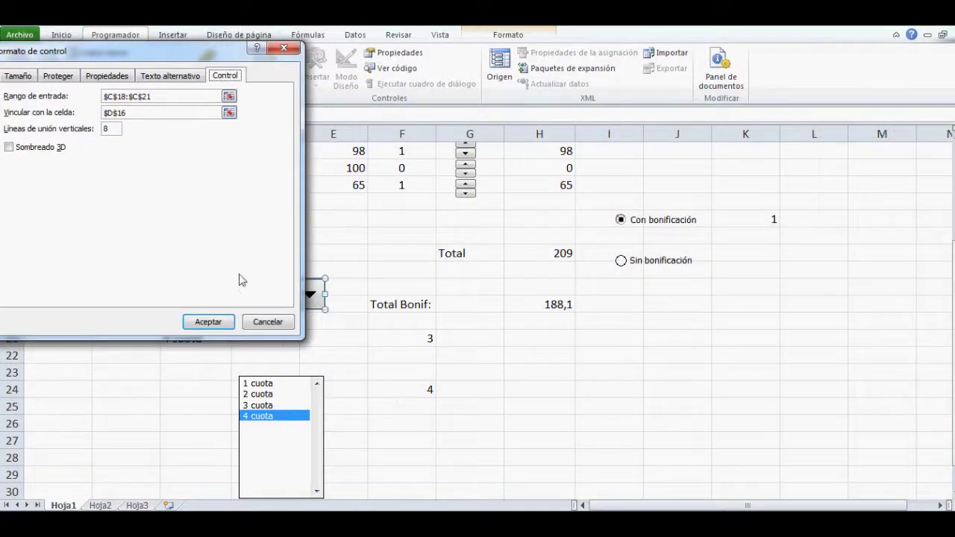
{"action": "left_click", "coordinate": [269, 322]}
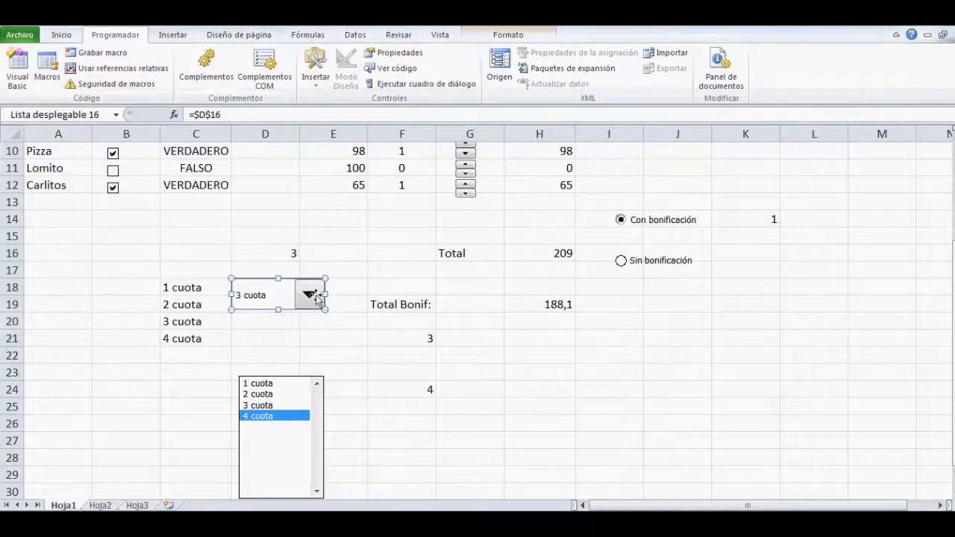
- Select 1 cuota and then 3 cuota in the list box to test its linked cell F24
{"action": "left_click", "coordinate": [270, 385]}
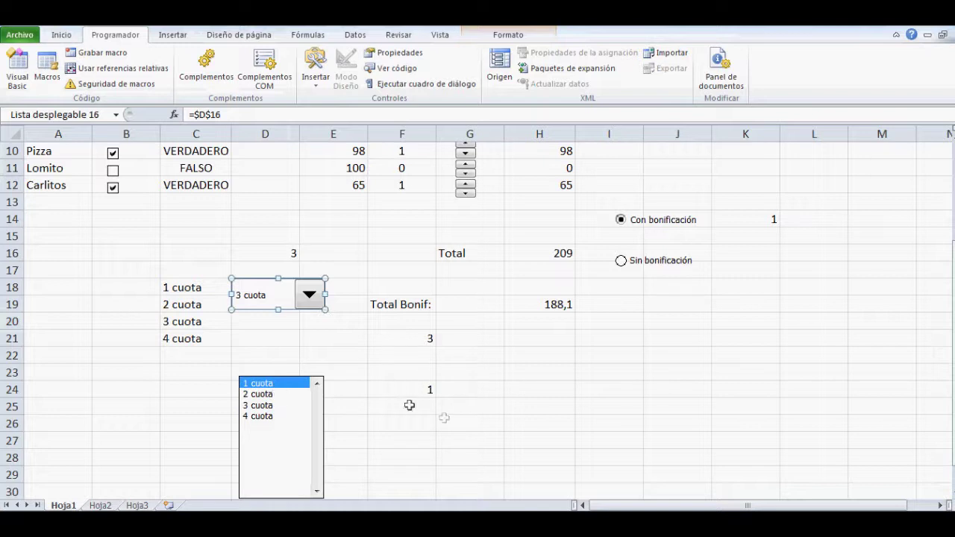
{"action": "left_click", "coordinate": [262, 406]}
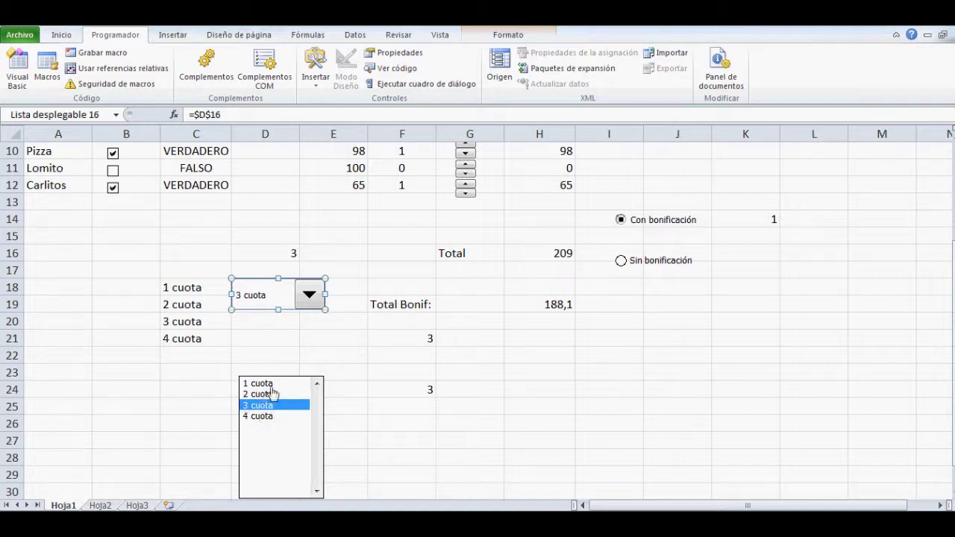
{"action": "left_click", "coordinate": [336, 270]}
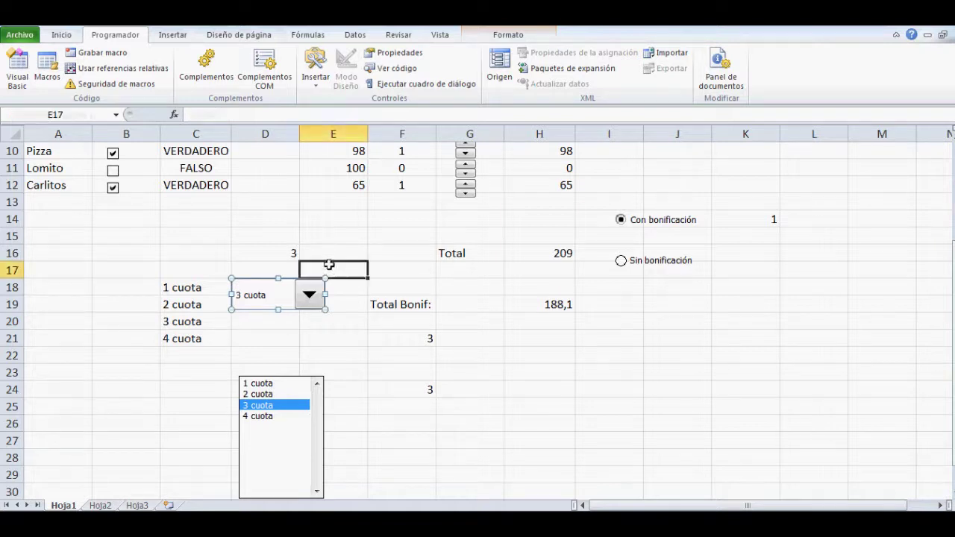
- Choose 2 cuota and then 3 cuota in the drop-down list to test its linked cell D16
{"action": "left_click", "coordinate": [309, 295]}
{"action": "left_click", "coordinate": [242, 331]}
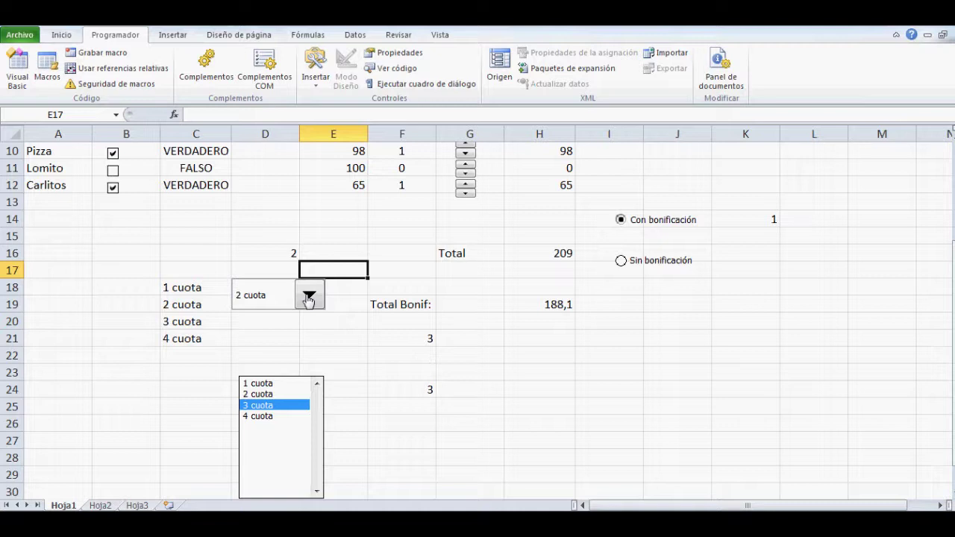
{"action": "left_click", "coordinate": [309, 296]}
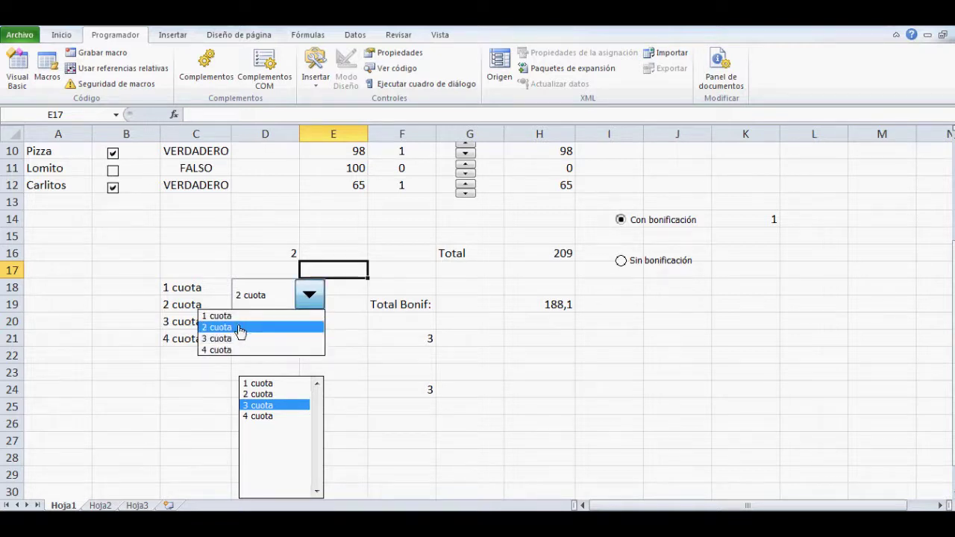
{"action": "left_click", "coordinate": [242, 327]}
{"action": "left_click", "coordinate": [315, 305]}
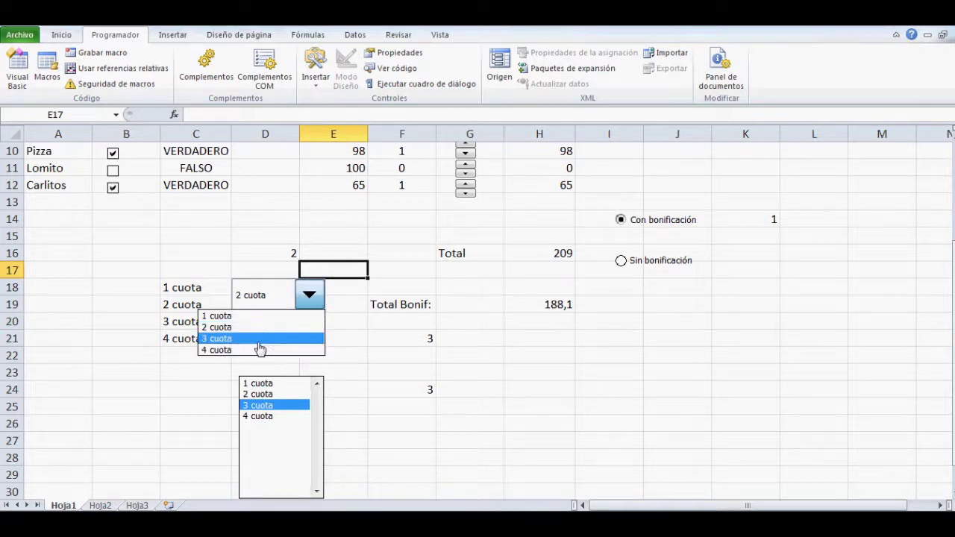
{"action": "left_click", "coordinate": [257, 338]}
- Check the drop-down list's input range and cell link against the worksheet cells, and discard the dialog
{"action": "right_click", "coordinate": [273, 306]}
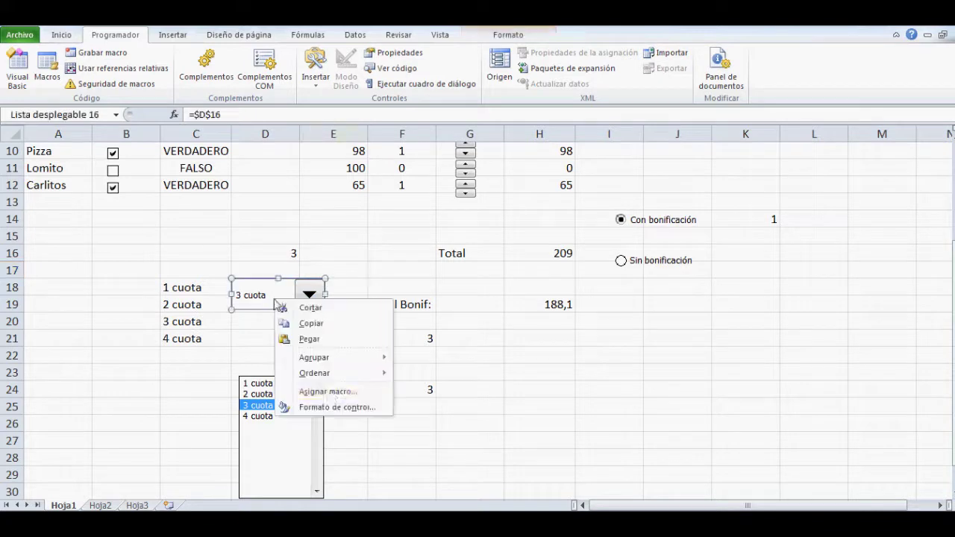
{"action": "left_click", "coordinate": [332, 407]}
{"action": "left_click_drag", "start_coordinate": [188, 75], "coordinate": [741, 211]}
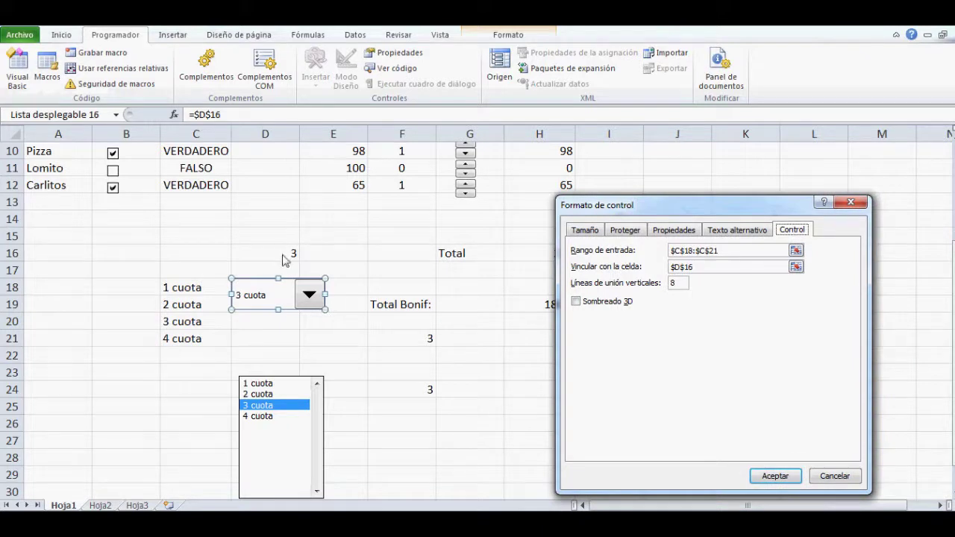
{"action": "left_click", "coordinate": [852, 473]}
{"action": "left_click", "coordinate": [377, 346]}
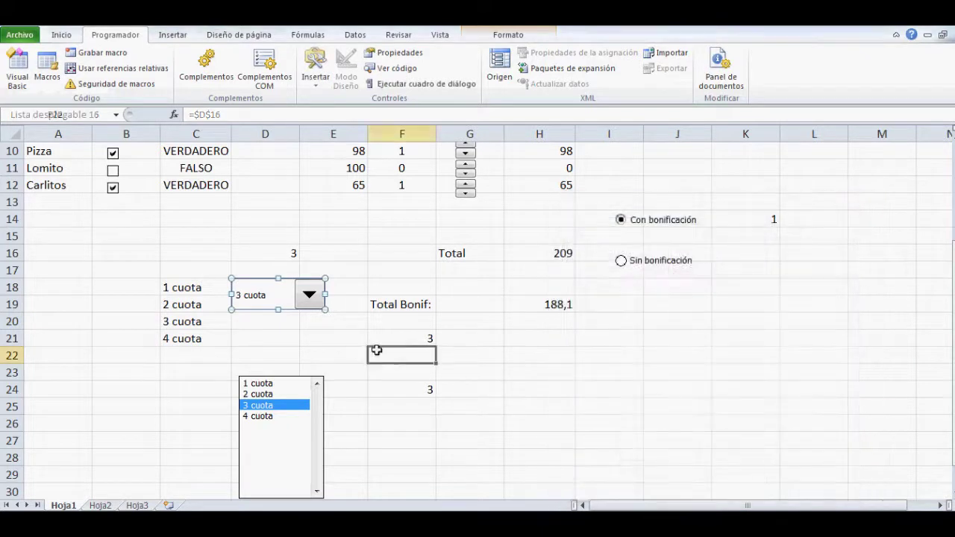
- Deselect the cuota drop-down control and choose 2 cuota from its list
{"action": "right_click", "coordinate": [306, 311]}
{"action": "left_click", "coordinate": [284, 339]}
{"action": "left_click", "coordinate": [339, 352]}
{"action": "left_click", "coordinate": [327, 309]}
{"action": "left_click", "coordinate": [310, 296]}
{"action": "left_click", "coordinate": [280, 327]}
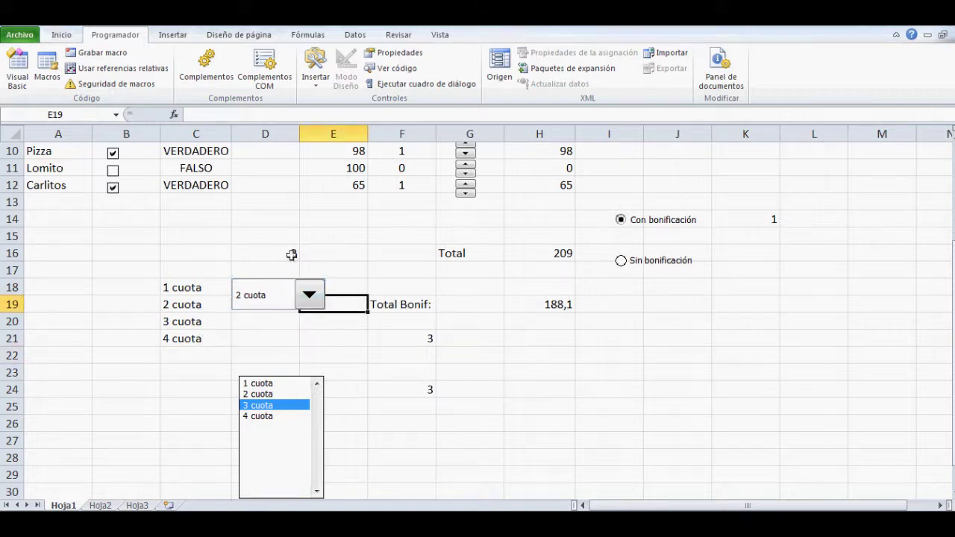
- Clear the leftover value in F21 and choose 4 cuota in the drop-down list
{"action": "left_click", "coordinate": [409, 338]}
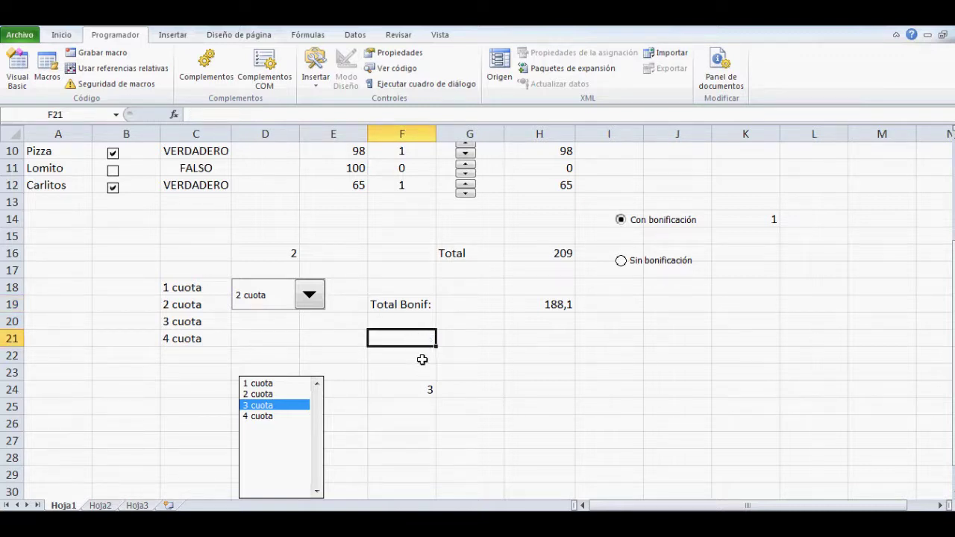
{"action": "left_click", "coordinate": [309, 297]}
{"action": "left_click", "coordinate": [247, 349]}
{"action": "left_click", "coordinate": [309, 297]}
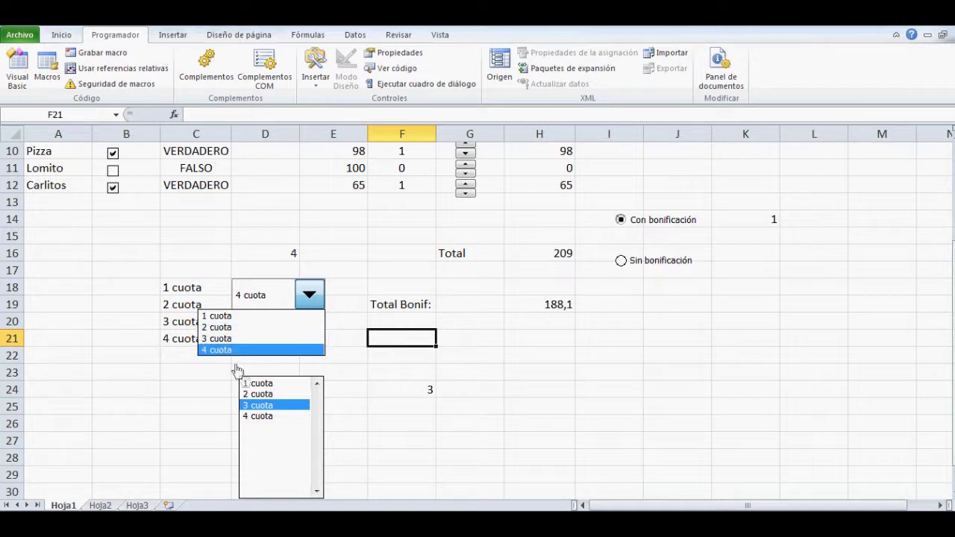
{"action": "left_click", "coordinate": [379, 279]}
- Review the finished order form and the cuota drop-down options, keeping 4 cuota selected
{"action": "scroll", "coordinate": [378, 269], "scroll_direction": "up", "scroll_amount": 3}
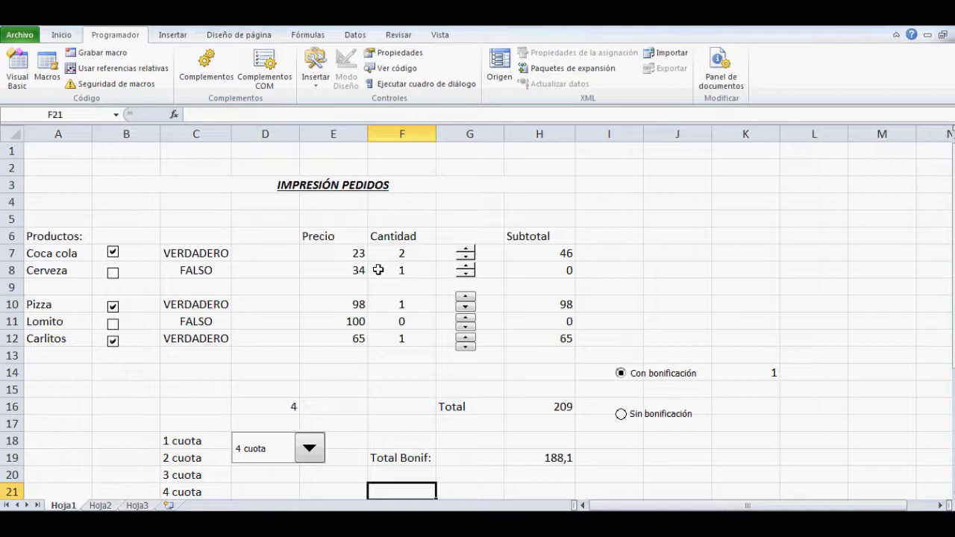
{"action": "left_click", "coordinate": [309, 449]}
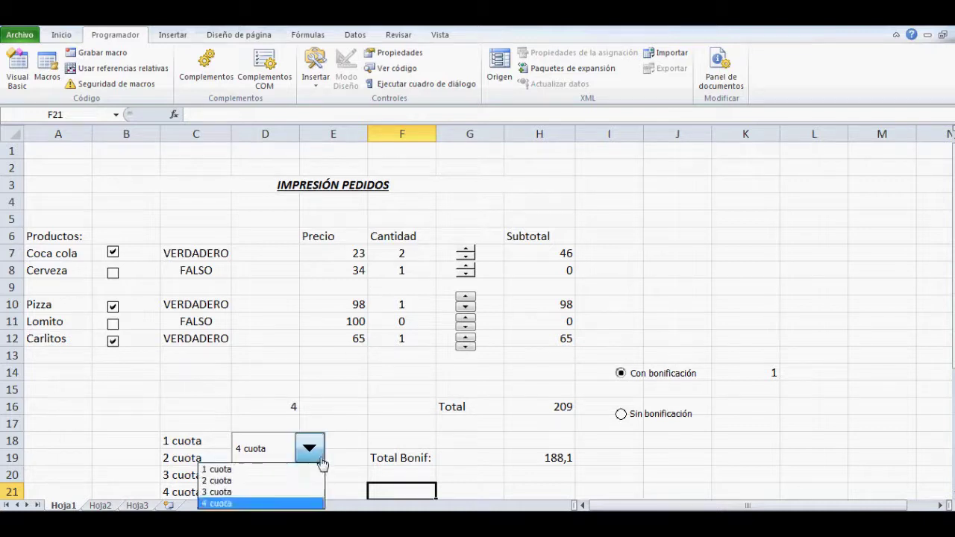
{"action": "left_click", "coordinate": [361, 408]}
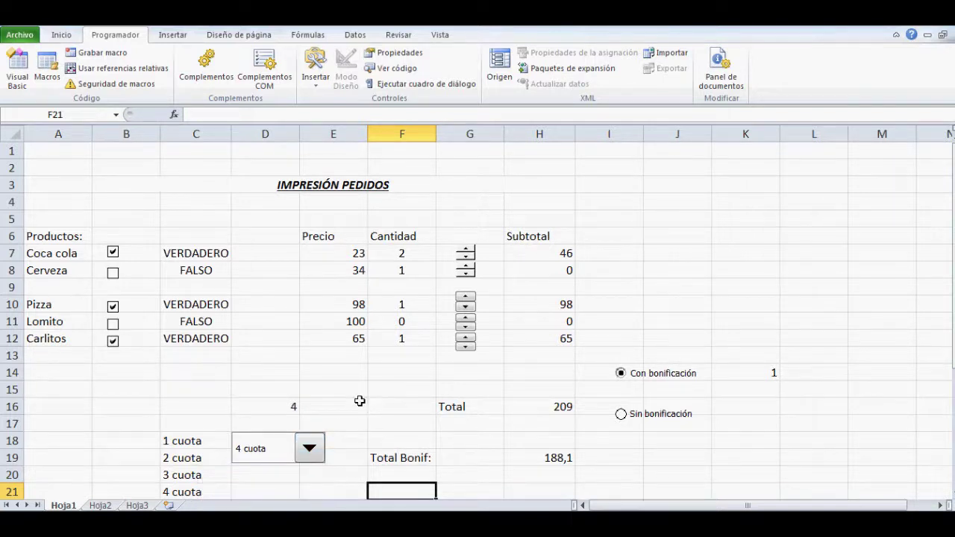
{"action": "scroll", "coordinate": [408, 410], "scroll_direction": "down", "scroll_amount": 2}
{"action": "scroll", "coordinate": [408, 410], "scroll_direction": "up", "scroll_amount": 2}
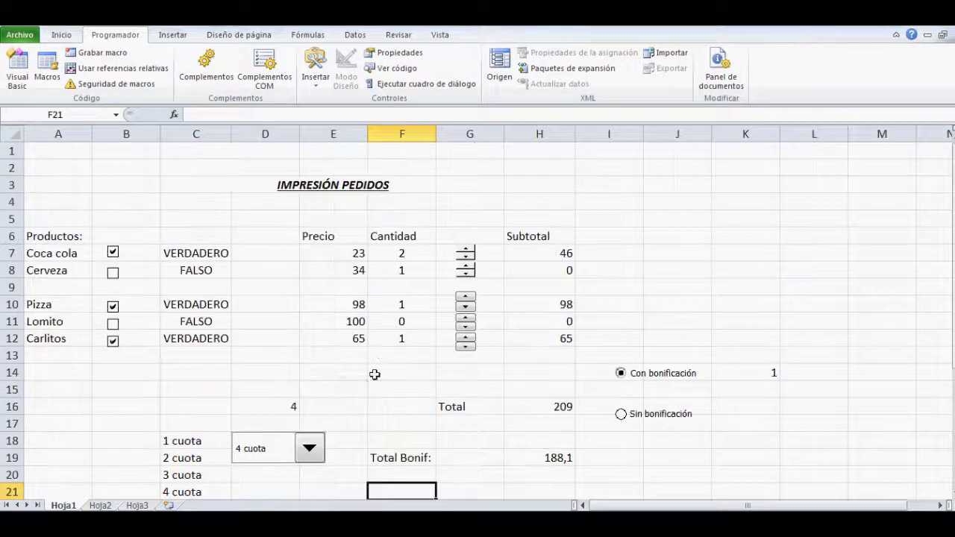